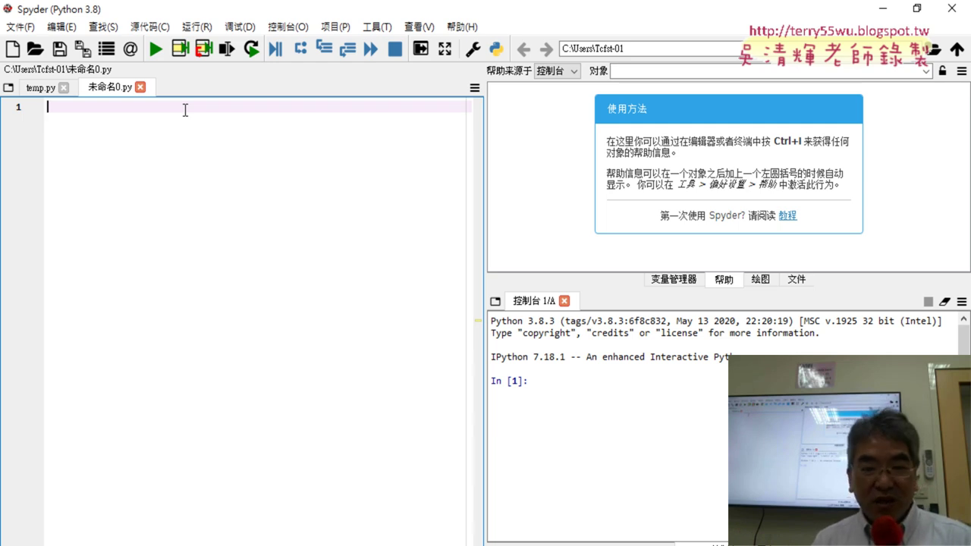
# - Minimize Spyder and open the _雲端白板 Drive folder, then its 02_基本語法與結構控制 document
pyautogui.click(882, 8)
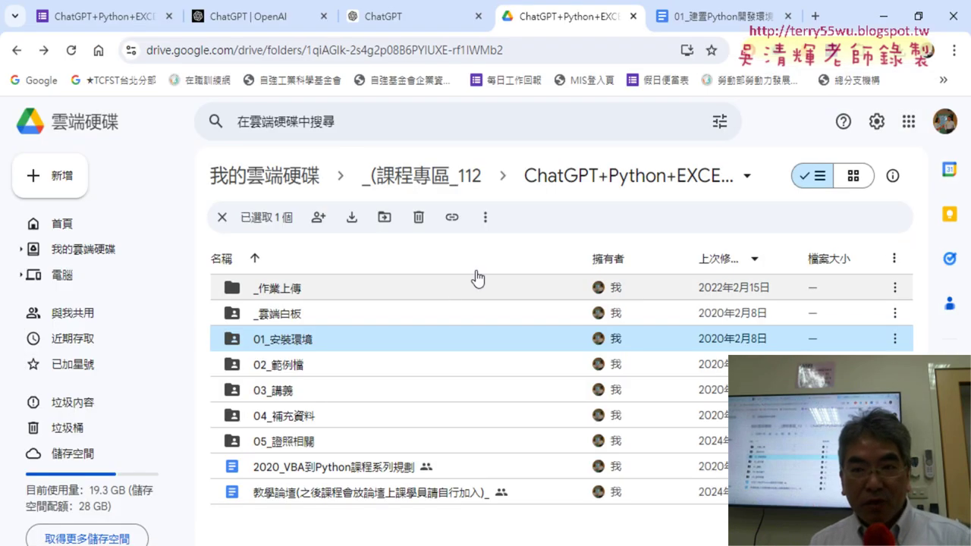
pyautogui.click(300, 312)
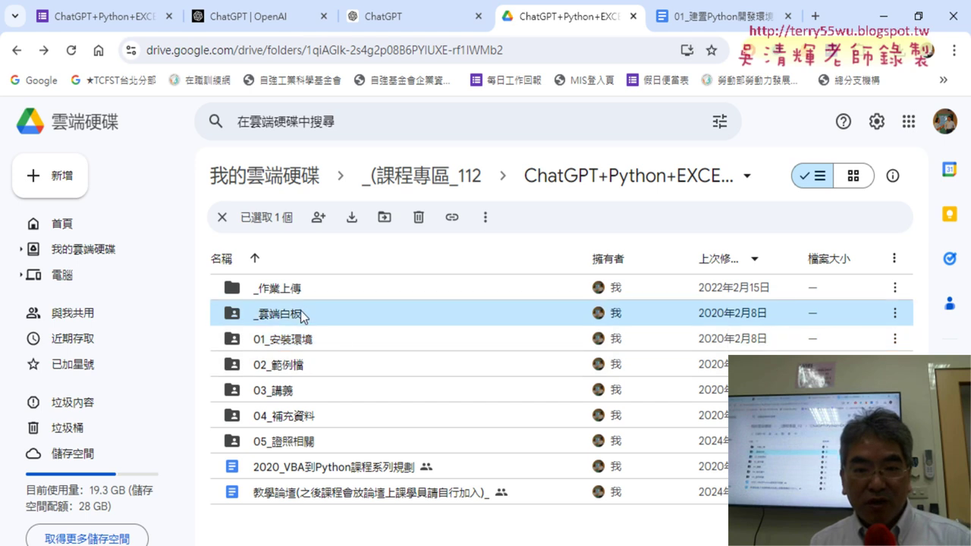
pyautogui.doubleClick(300, 311)
pyautogui.click(333, 395)
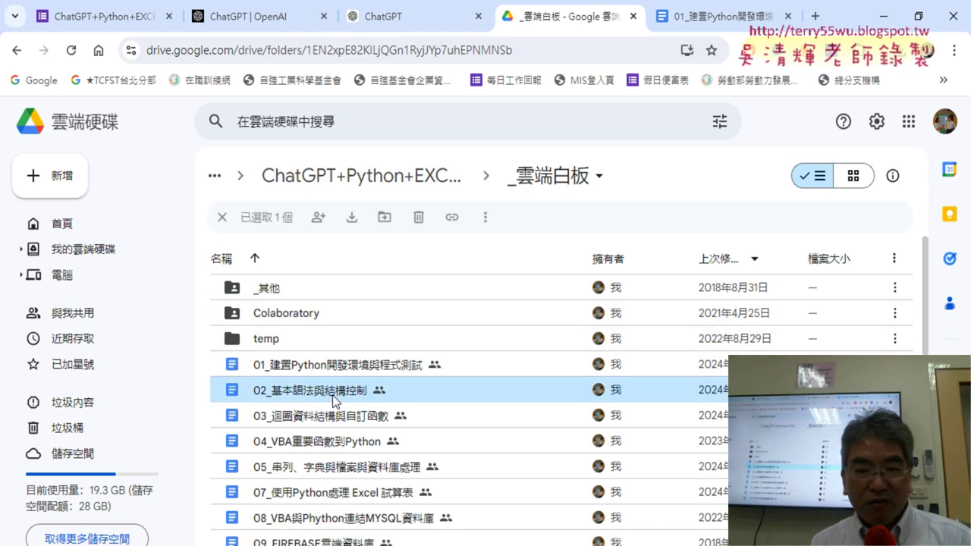
pyautogui.doubleClick(333, 395)
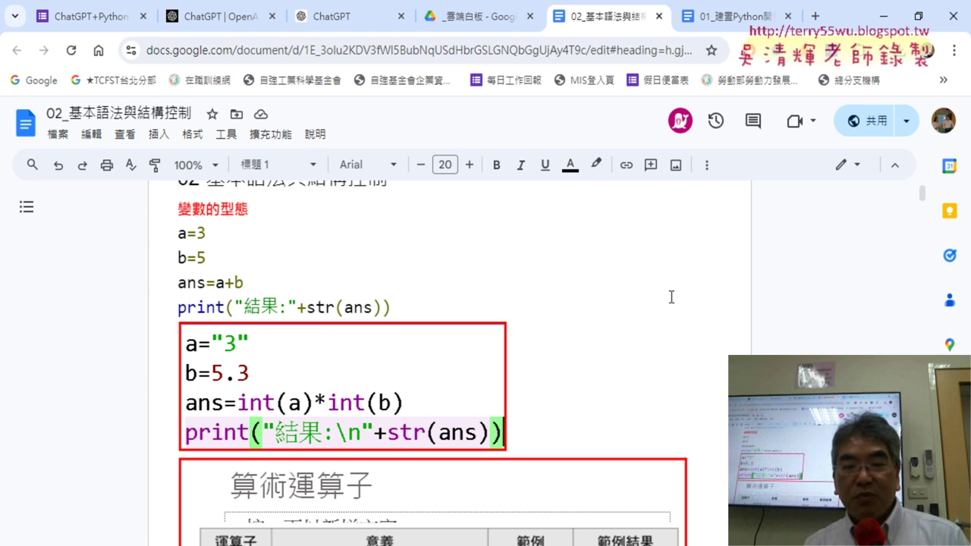
# - Scroll to 修改第一個程式 and highlight the int, float and str conversions in turn
pyautogui.scroll(-2, 670, 296)
pyautogui.scroll(2, 667, 296)
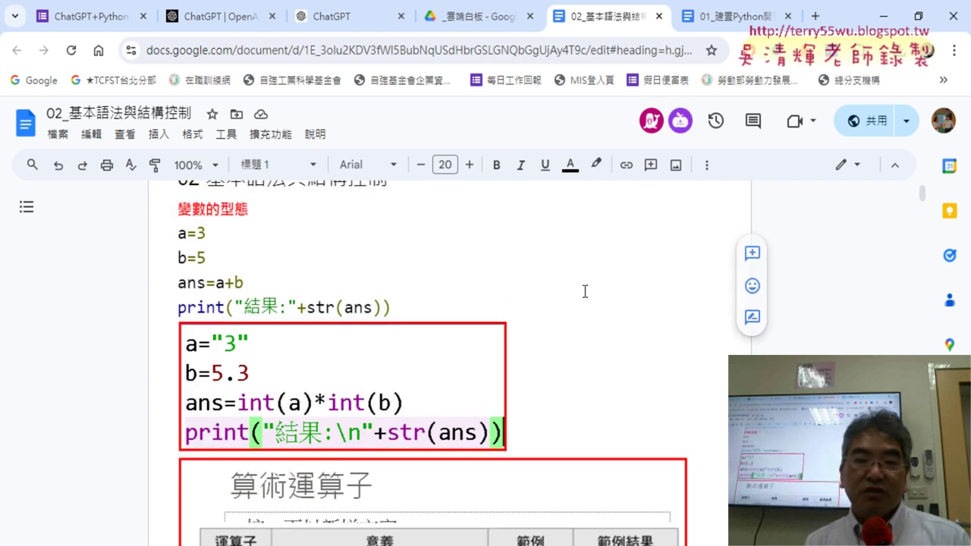
pyautogui.scroll(-4, 687, 320)
pyautogui.scroll(-3, 755, 328)
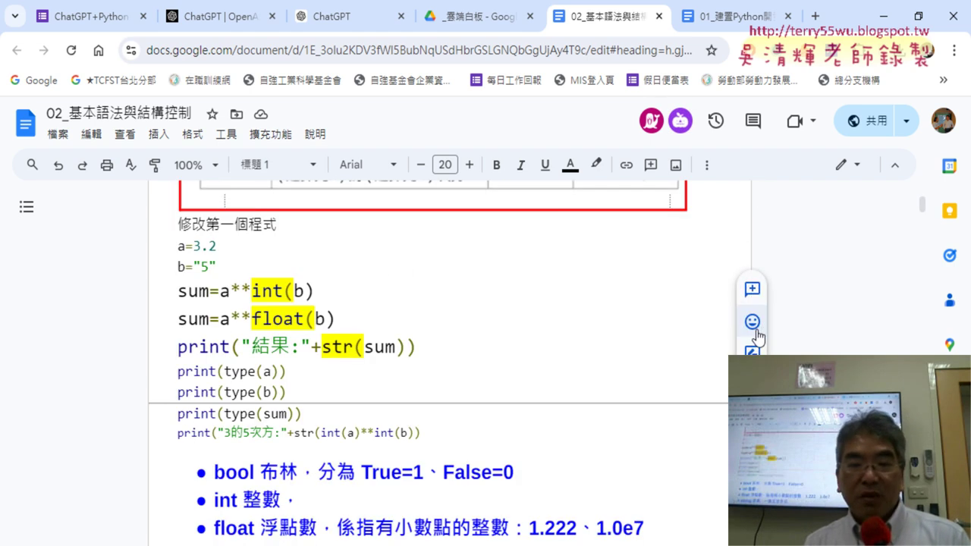
pyautogui.scroll(-1, 587, 338)
pyautogui.scroll(1, 415, 346)
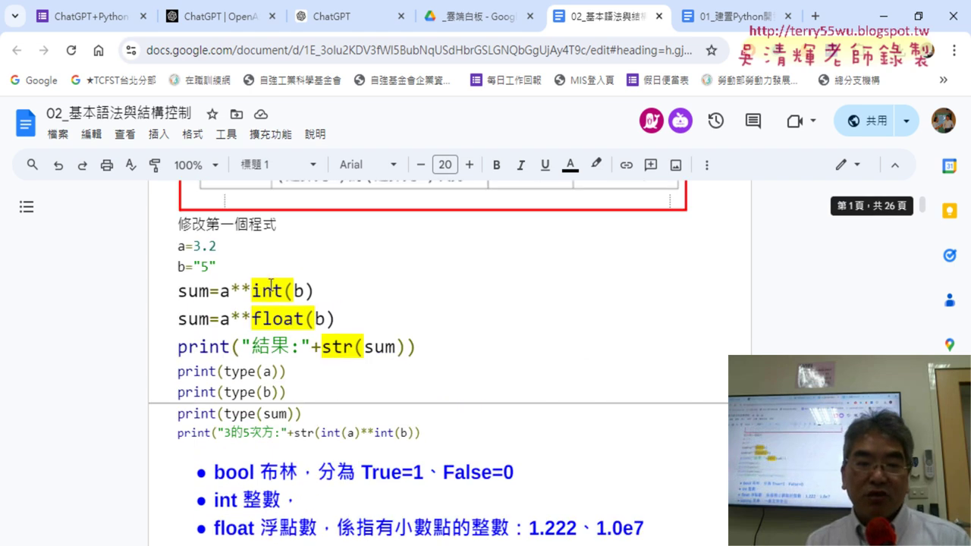
pyautogui.moveTo(252, 290); pyautogui.dragTo(283, 288)
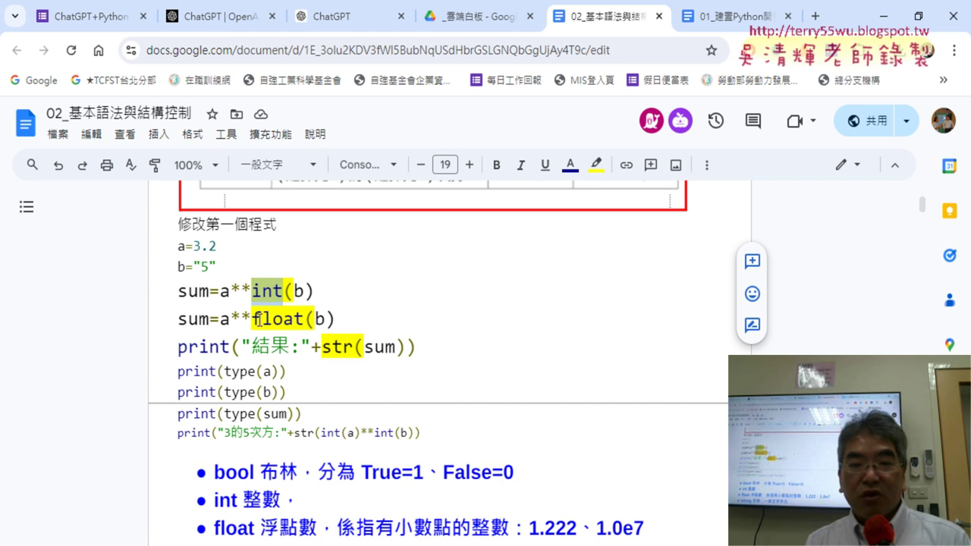
pyautogui.moveTo(255, 319); pyautogui.dragTo(305, 320)
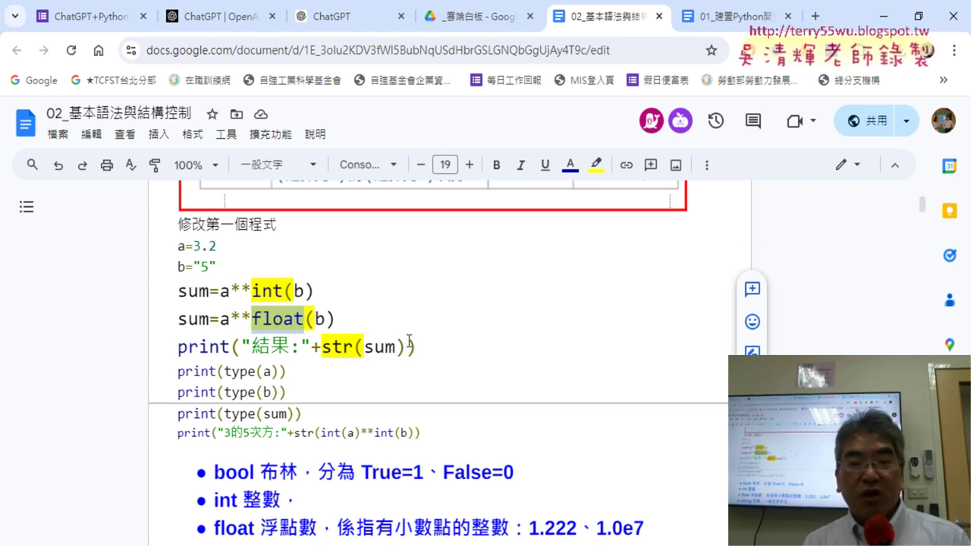
pyautogui.moveTo(322, 346); pyautogui.dragTo(351, 343)
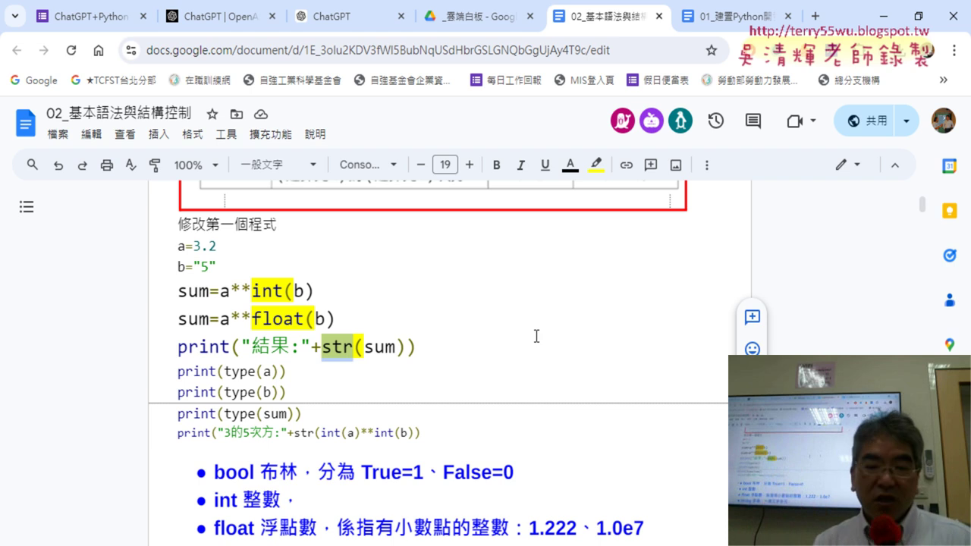
# - Scroll down the lesson document to the Gemini section heading
pyautogui.scroll(-3, 633, 361)
pyautogui.scroll(-4, 639, 357)
pyautogui.scroll(-5, 634, 360)
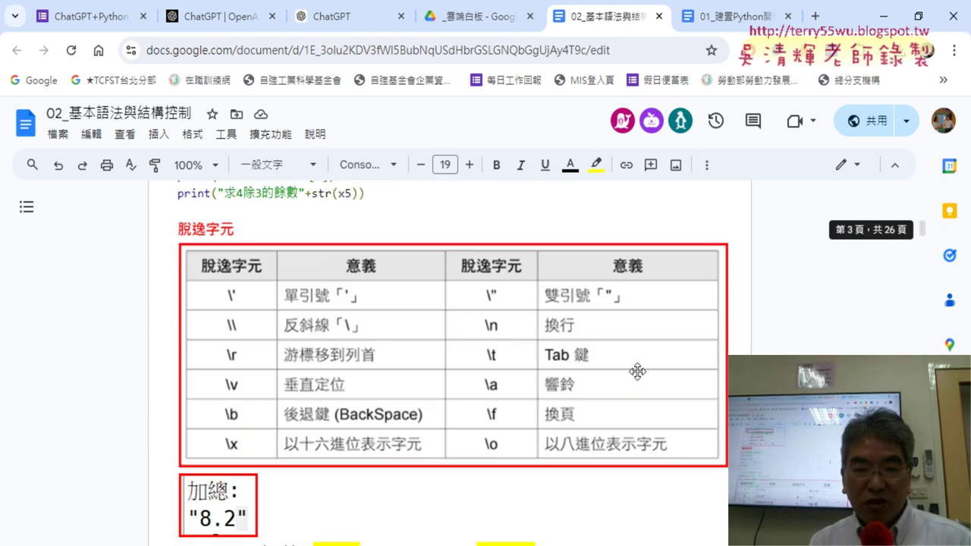
pyautogui.scroll(-4, 639, 373)
pyautogui.scroll(-5, 672, 380)
pyautogui.scroll(-5, 686, 383)
pyautogui.scroll(-5, 702, 387)
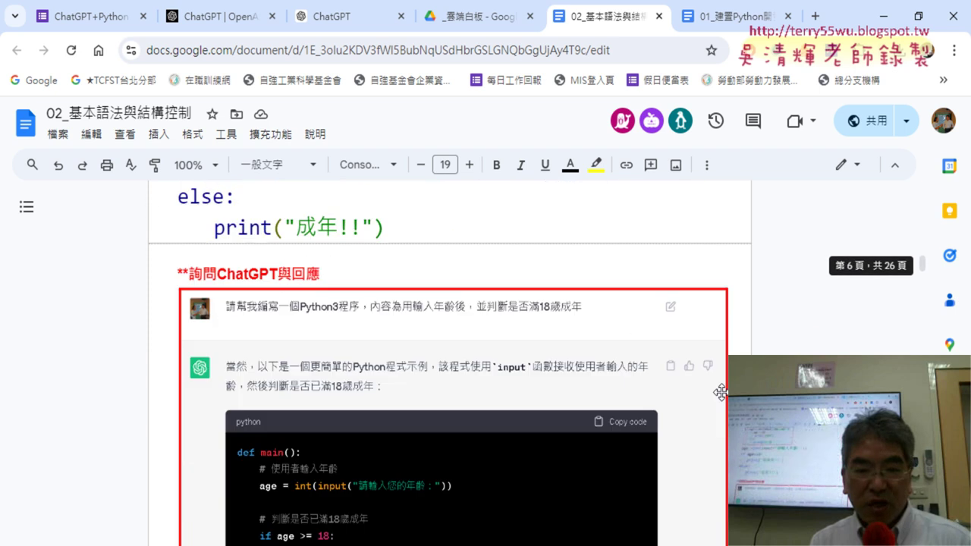
pyautogui.scroll(-3, 720, 391)
pyautogui.scroll(5, 720, 391)
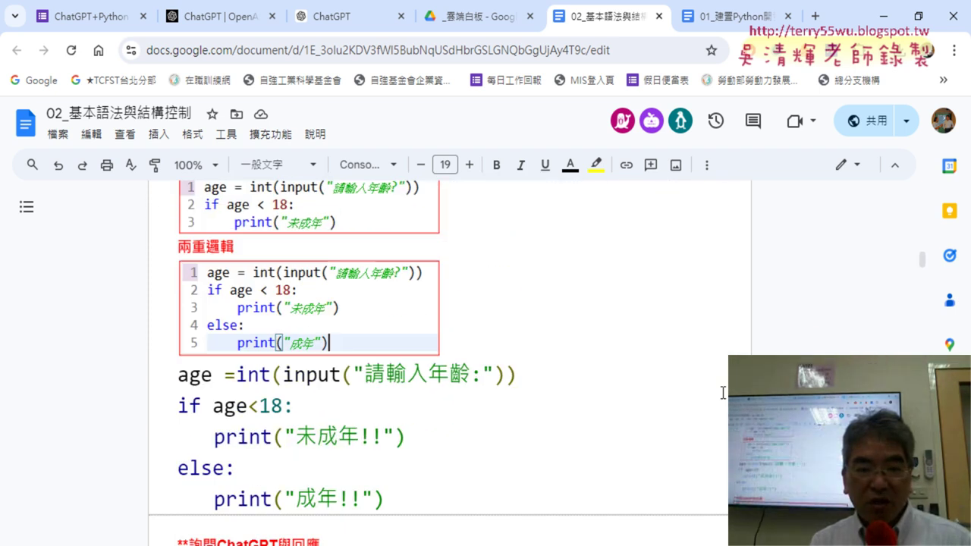
pyautogui.scroll(1, 542, 401)
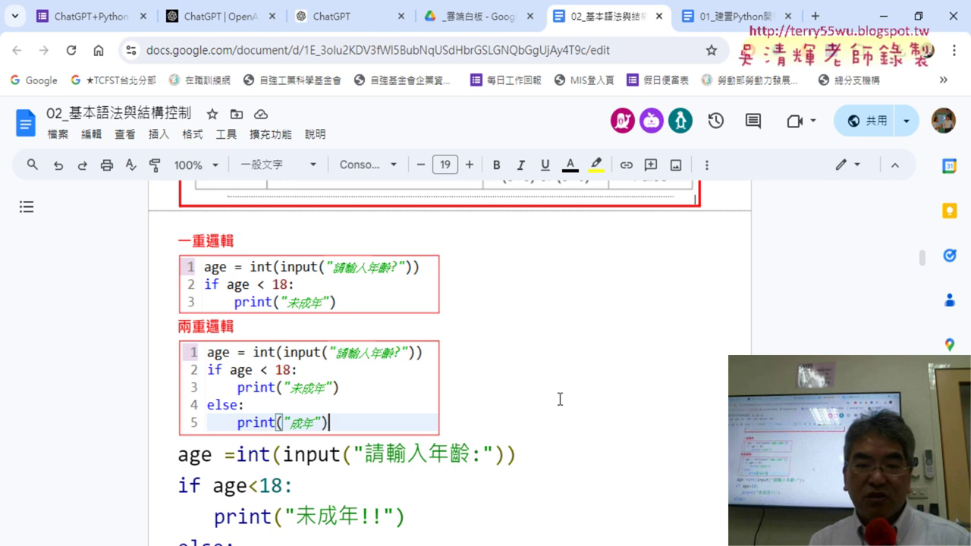
pyautogui.scroll(-2, 560, 399)
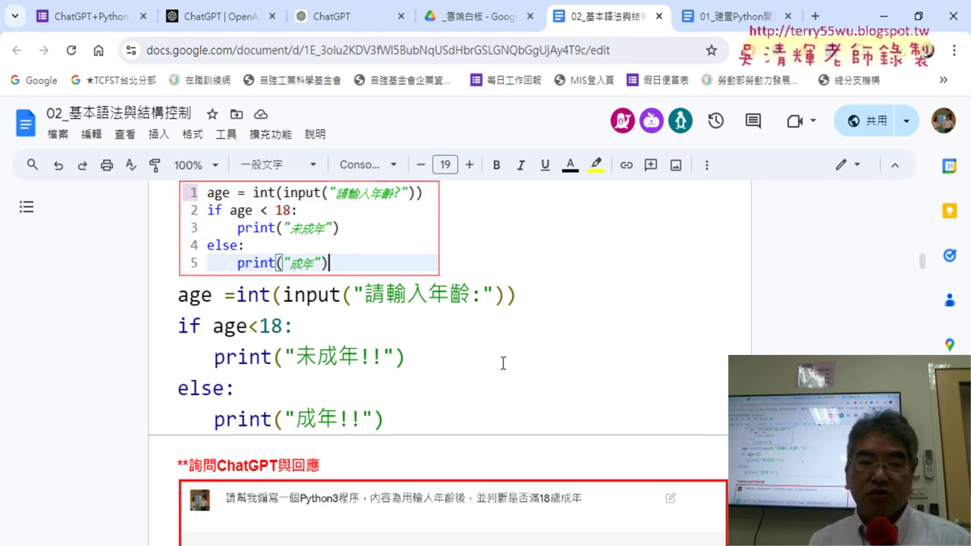
pyautogui.scroll(-3, 503, 363)
pyautogui.scroll(-4, 531, 364)
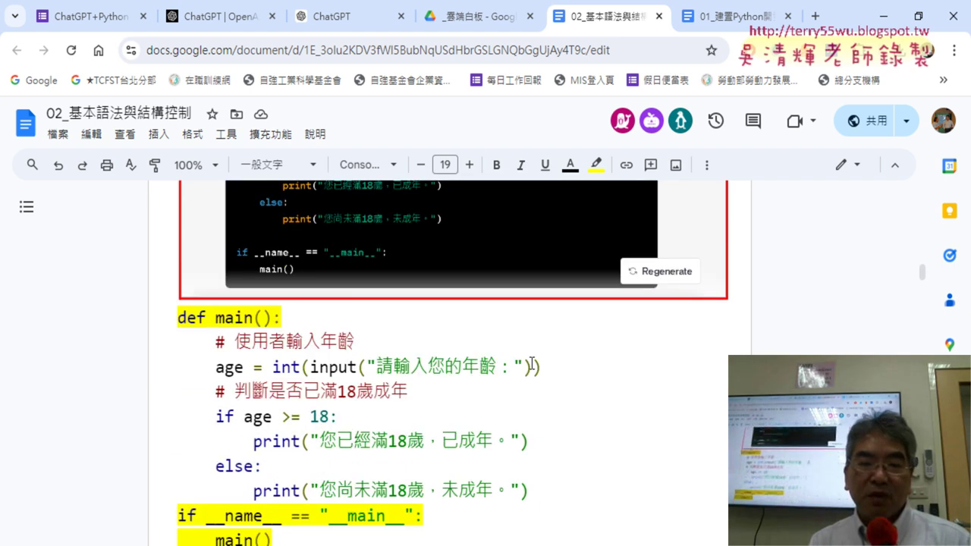
pyautogui.scroll(-1, 531, 364)
pyautogui.scroll(-2, 531, 364)
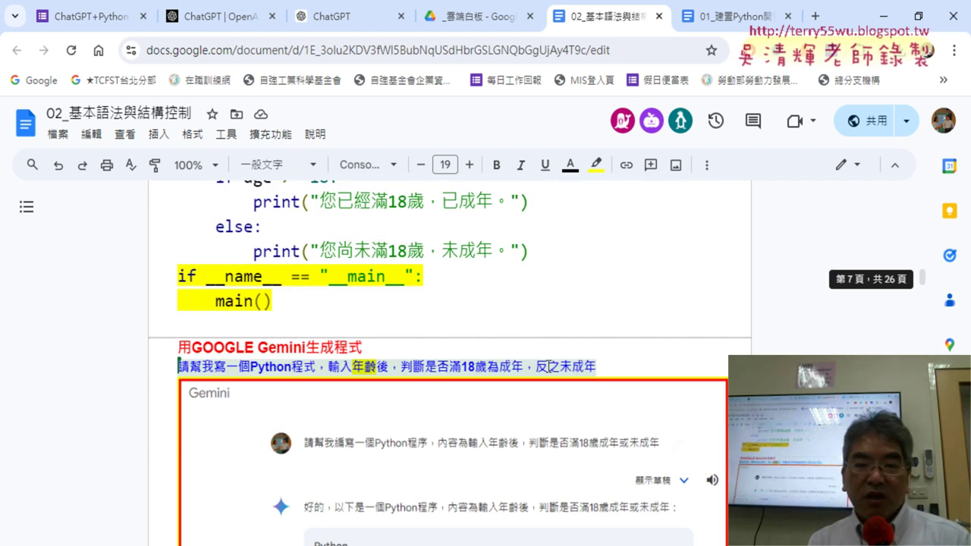
pyautogui.click(398, 348)
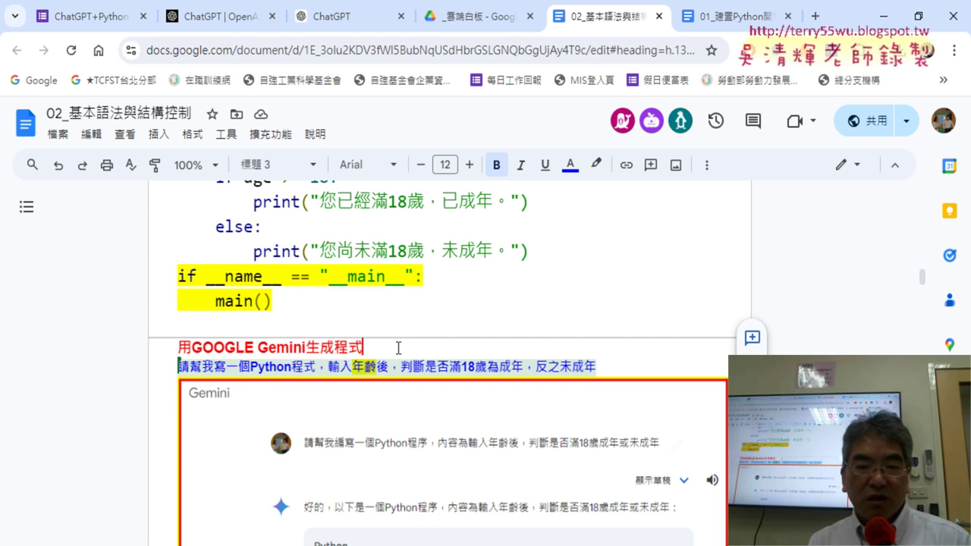
# - Select and copy the age-check prompt line, then switch to the ChatGPT tab
pyautogui.moveTo(600, 366); pyautogui.dragTo(186, 370)
pyautogui.hotkey('ctrl', 'c')
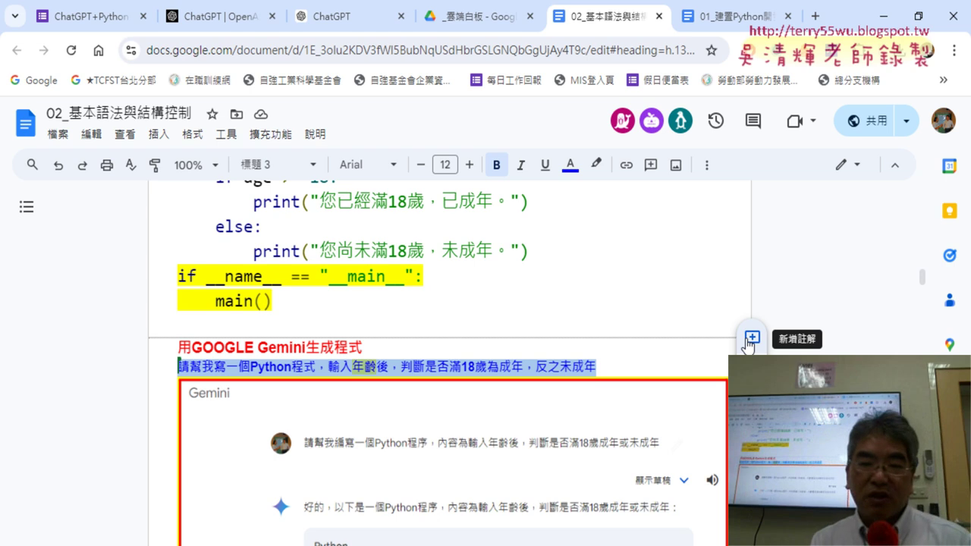
pyautogui.moveTo(923, 281)
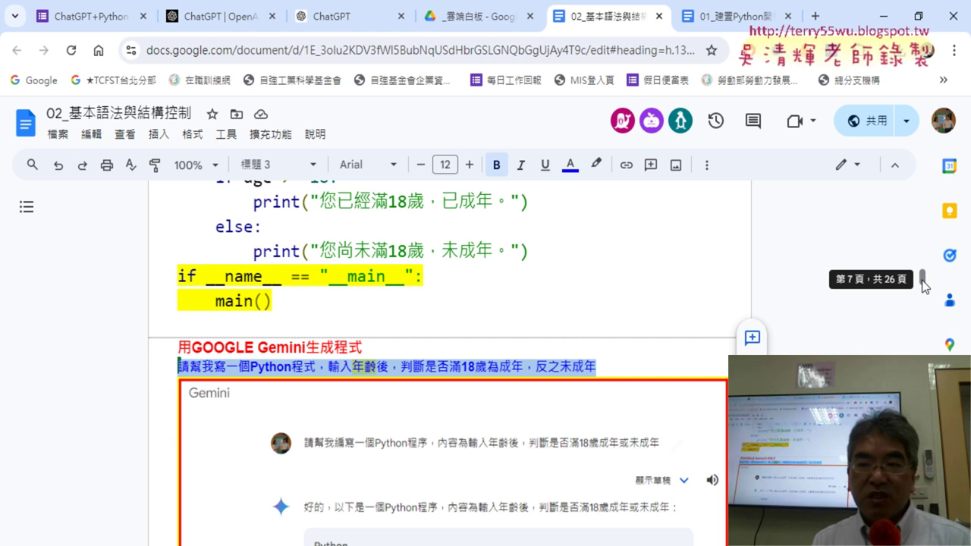
pyautogui.click(257, 366)
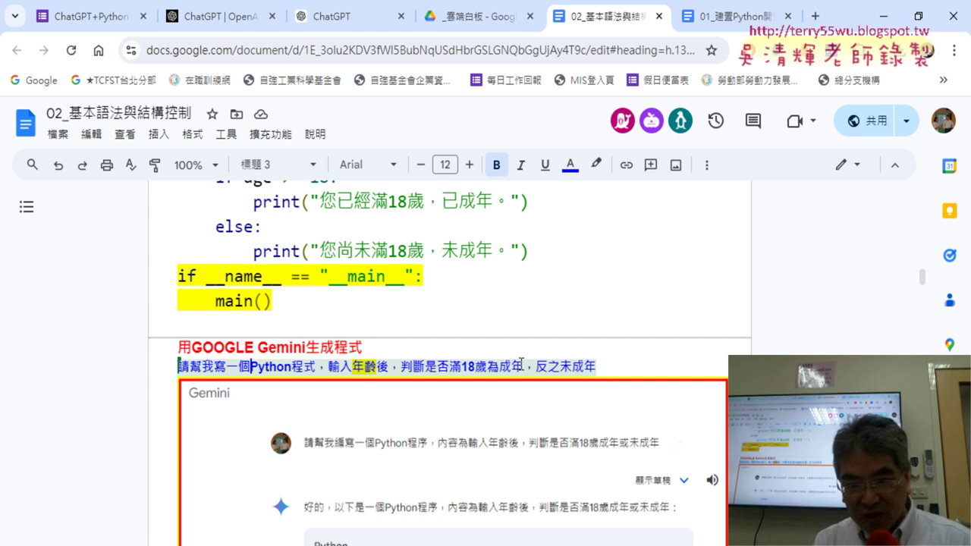
pyautogui.moveTo(600, 366); pyautogui.dragTo(178, 368)
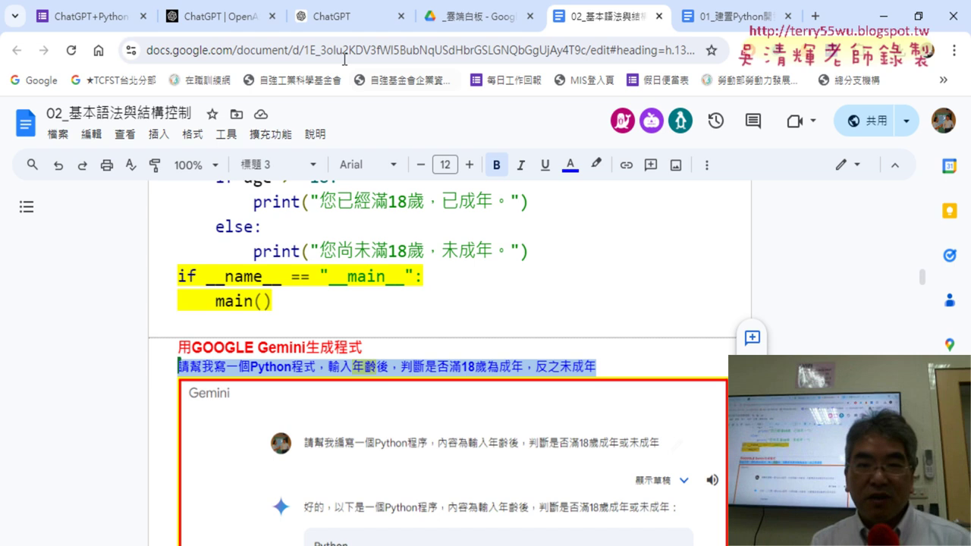
pyautogui.click(333, 24)
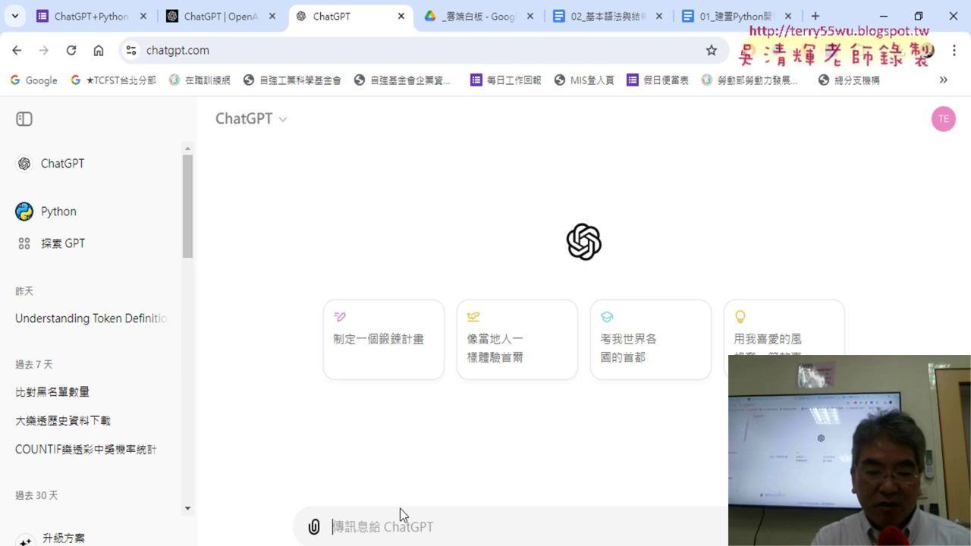
# - Paste the age-check prompt, delete 一個 from it, and send it to ChatGPT
pyautogui.hotkey('ctrl', 'v')
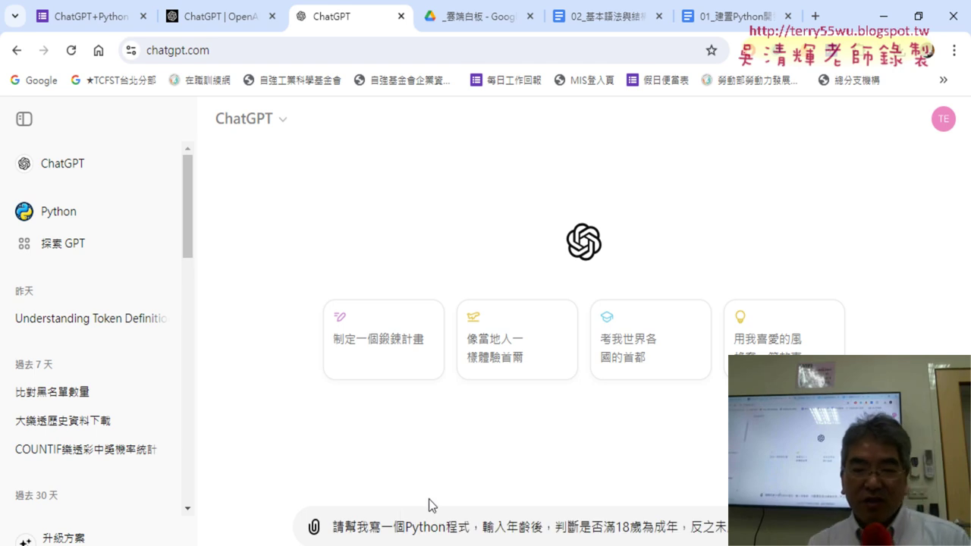
pyautogui.moveTo(406, 526); pyautogui.dragTo(469, 527)
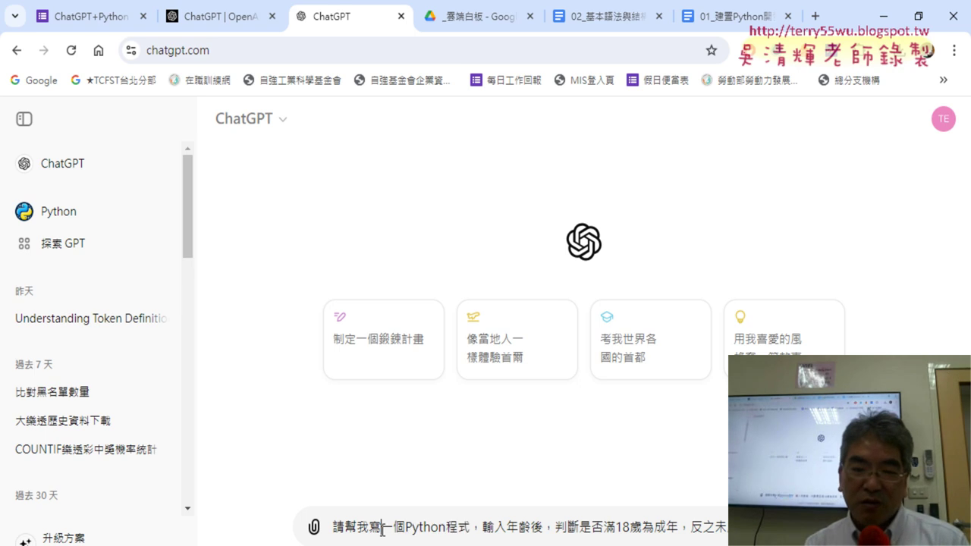
pyautogui.moveTo(381, 527); pyautogui.dragTo(407, 526)
pyautogui.press('BackSpace')
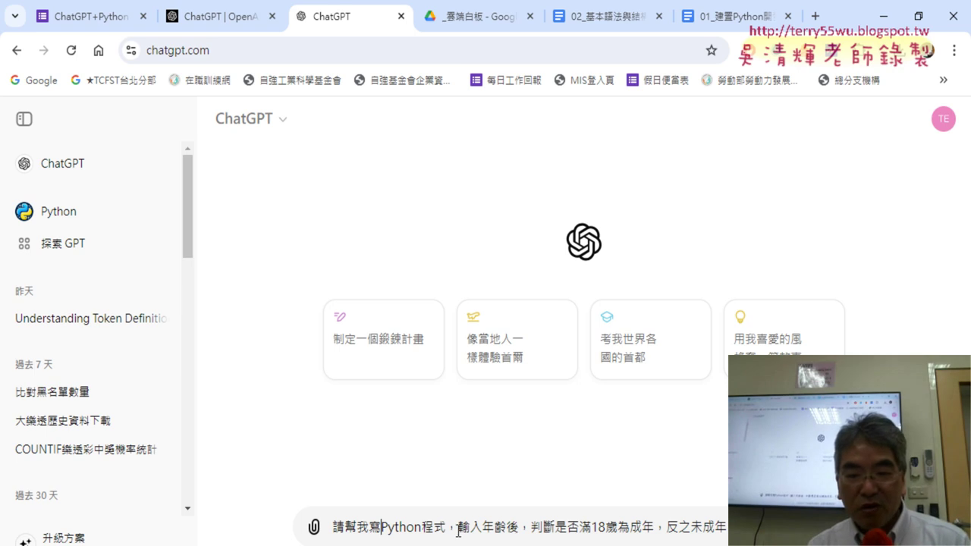
pyautogui.moveTo(458, 527); pyautogui.dragTo(481, 527)
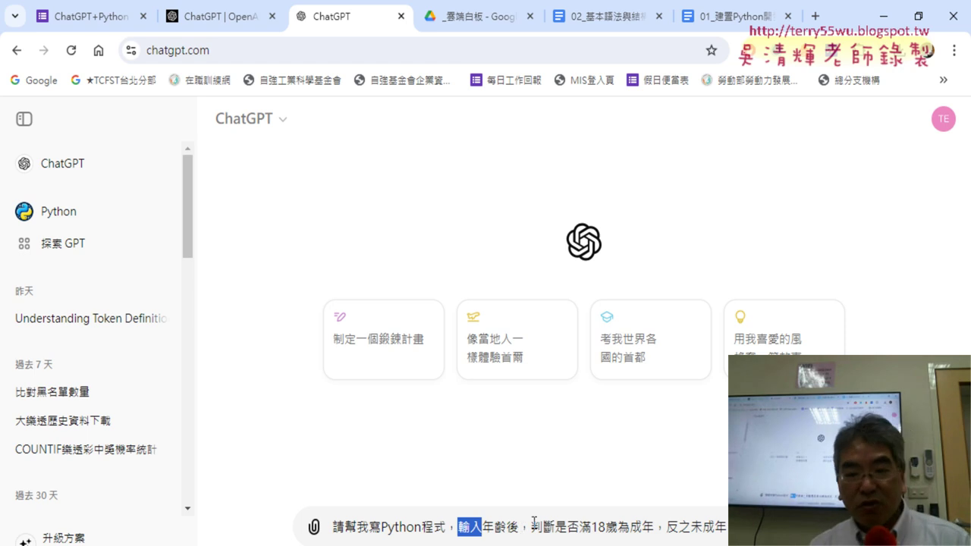
pyautogui.moveTo(531, 527); pyautogui.dragTo(555, 526)
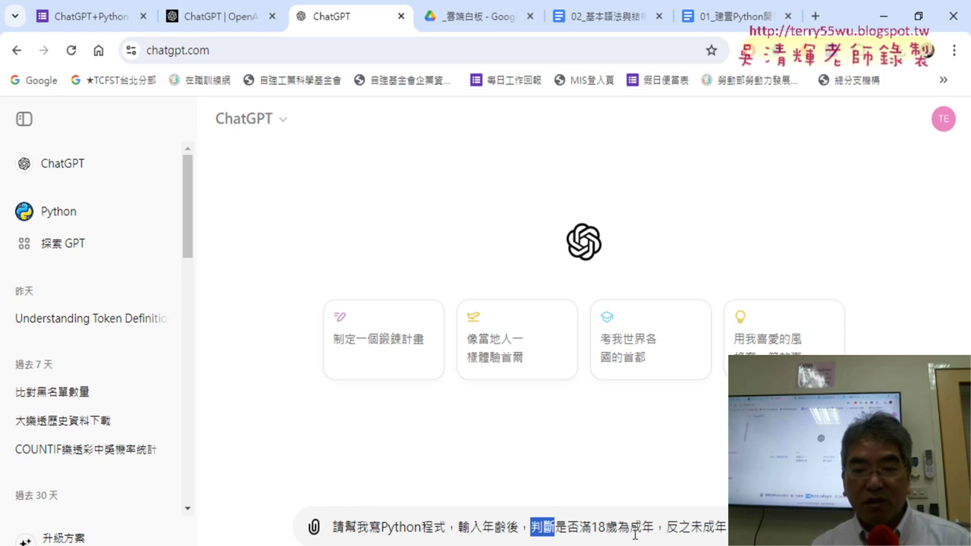
pyautogui.moveTo(630, 526); pyautogui.dragTo(726, 526)
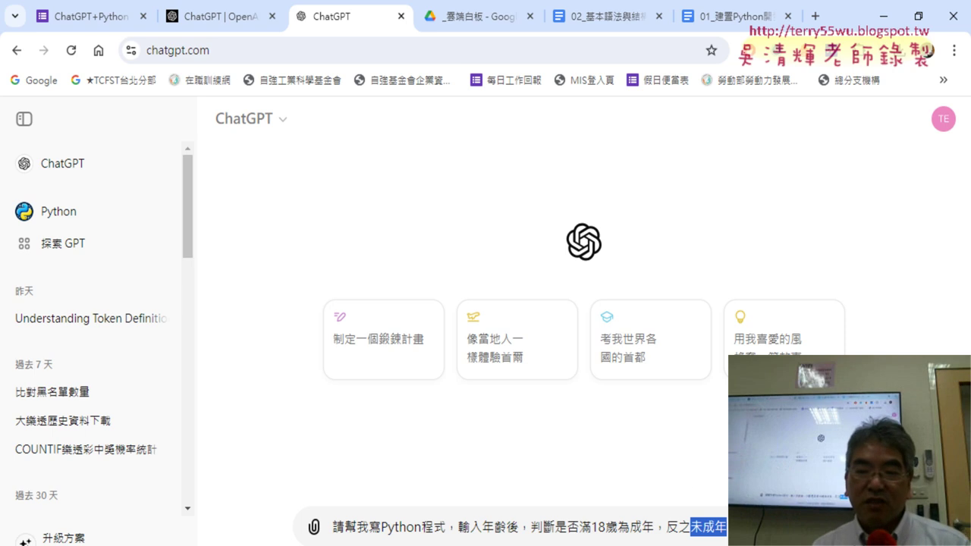
pyautogui.press('Return')
pyautogui.press('Return')
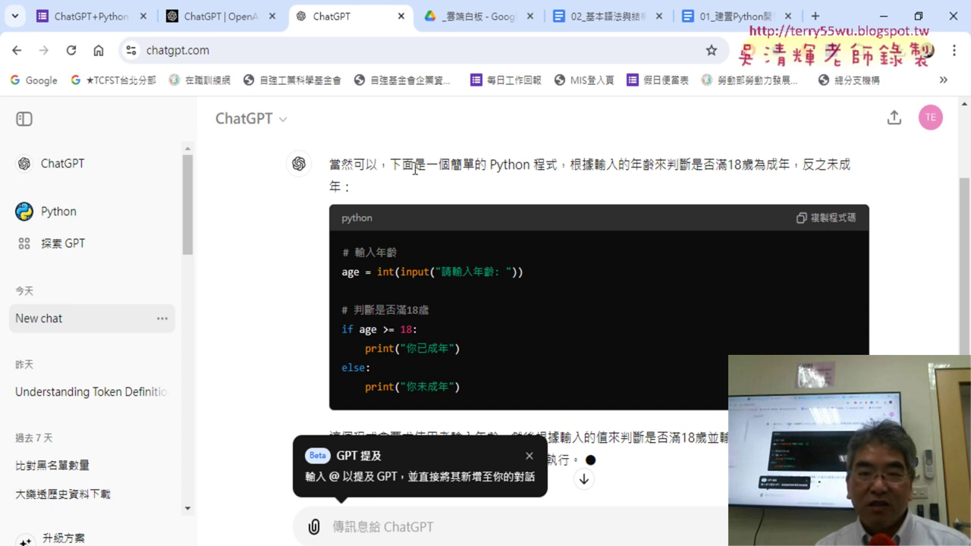
# - Highlight the opening sentence of ChatGPT's age-check reply to review it
pyautogui.moveTo(415, 165)
pyautogui.mouseDown()
pyautogui.moveTo(852, 167)
pyautogui.moveTo(765, 167)
pyautogui.mouseUp()
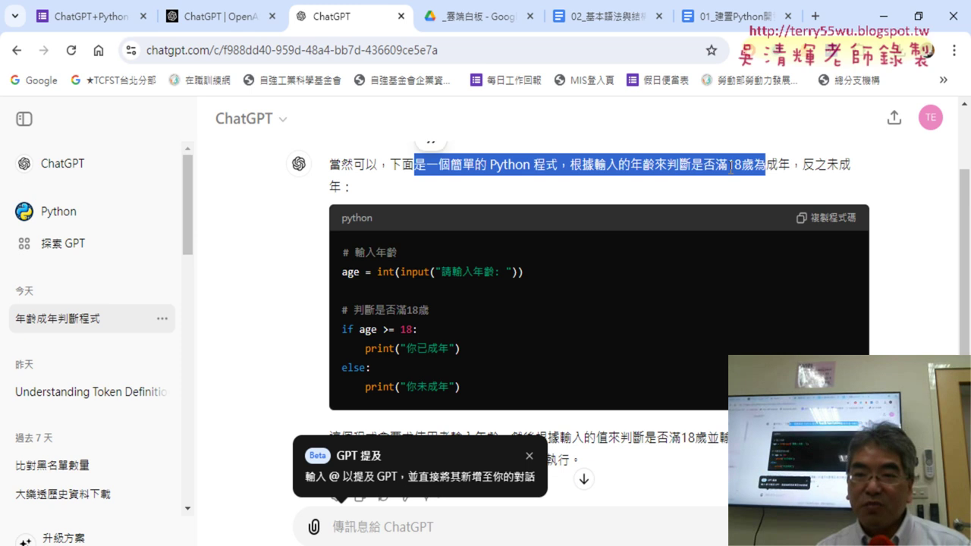
pyautogui.click(758, 169)
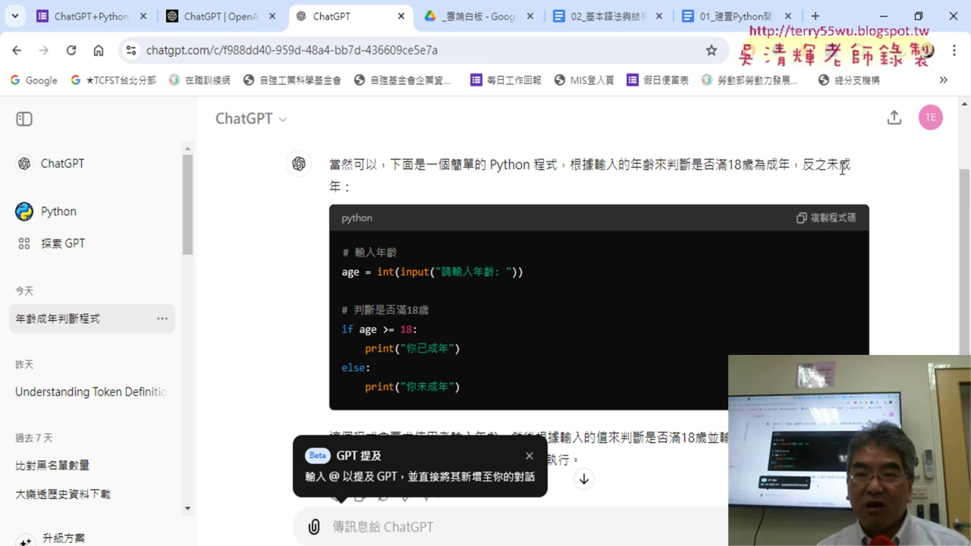
pyautogui.moveTo(345, 186); pyautogui.dragTo(582, 164)
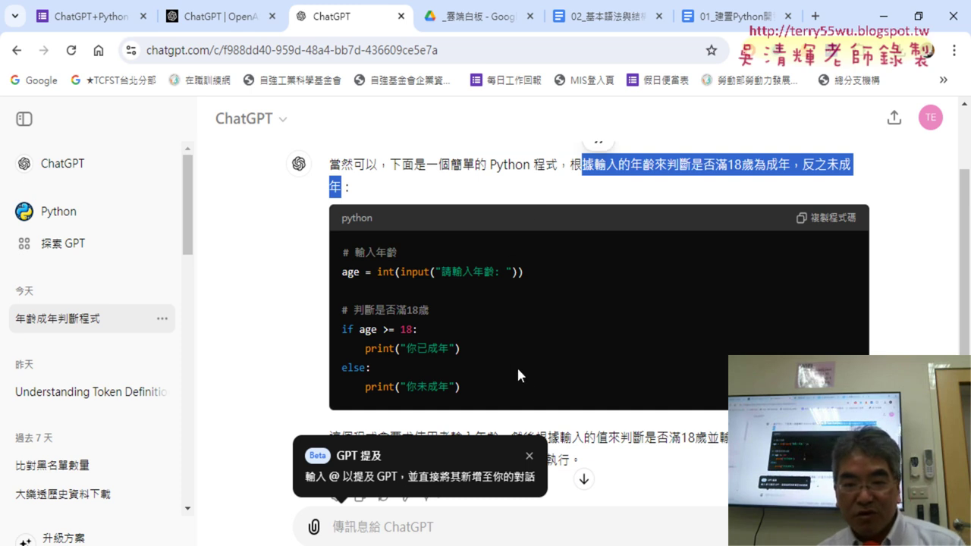
# - Dismiss the tip, select the generated Python code block, and copy it to the clipboard
pyautogui.click(530, 461)
pyautogui.scroll(-2, 699, 289)
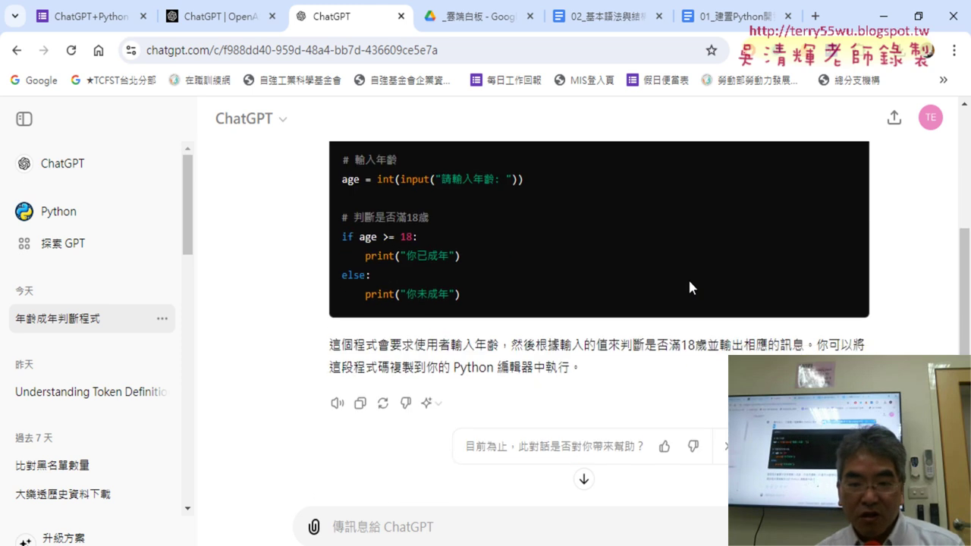
pyautogui.scroll(1, 660, 296)
pyautogui.scroll(1, 661, 296)
pyautogui.scroll(-1, 661, 296)
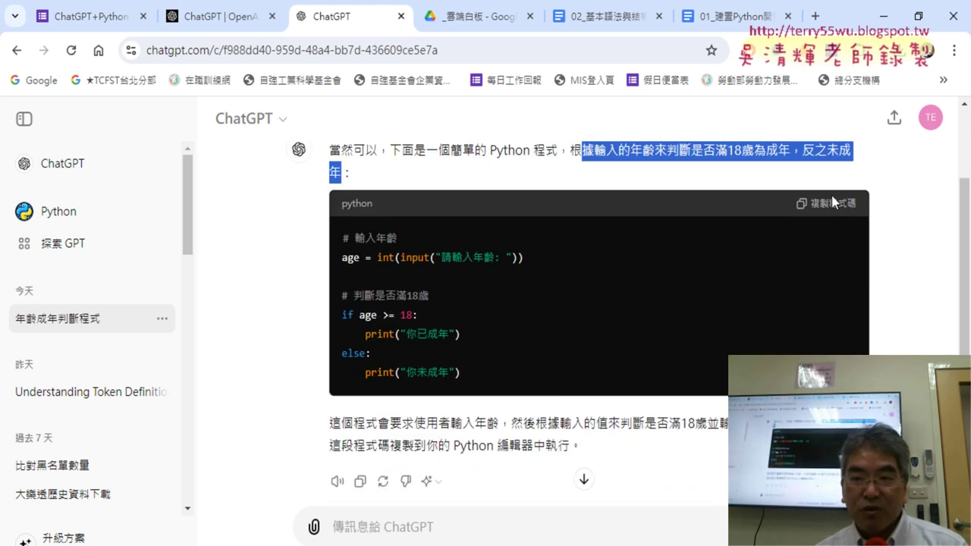
pyautogui.moveTo(495, 371)
pyautogui.mouseDown()
pyautogui.moveTo(340, 224)
pyautogui.moveTo(340, 241)
pyautogui.mouseUp()
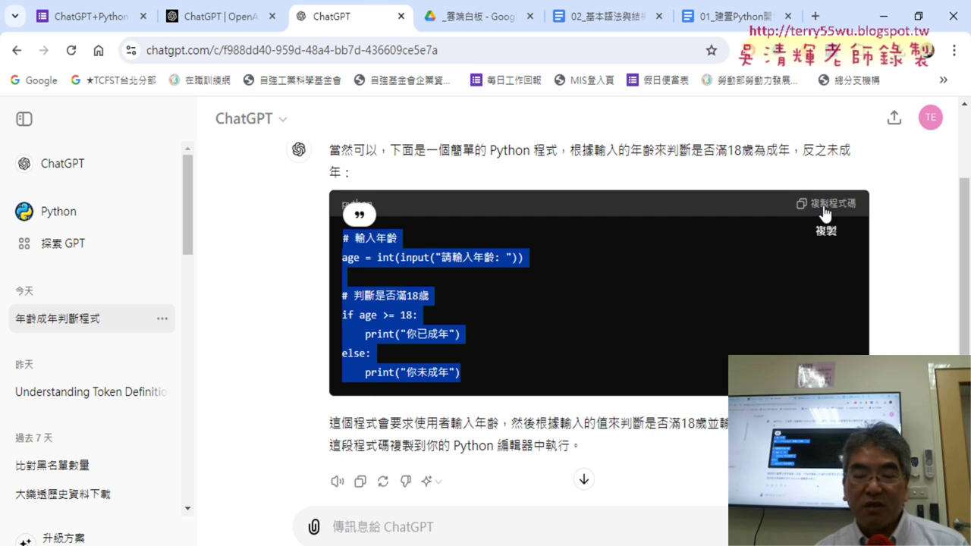
pyautogui.rightClick(451, 264)
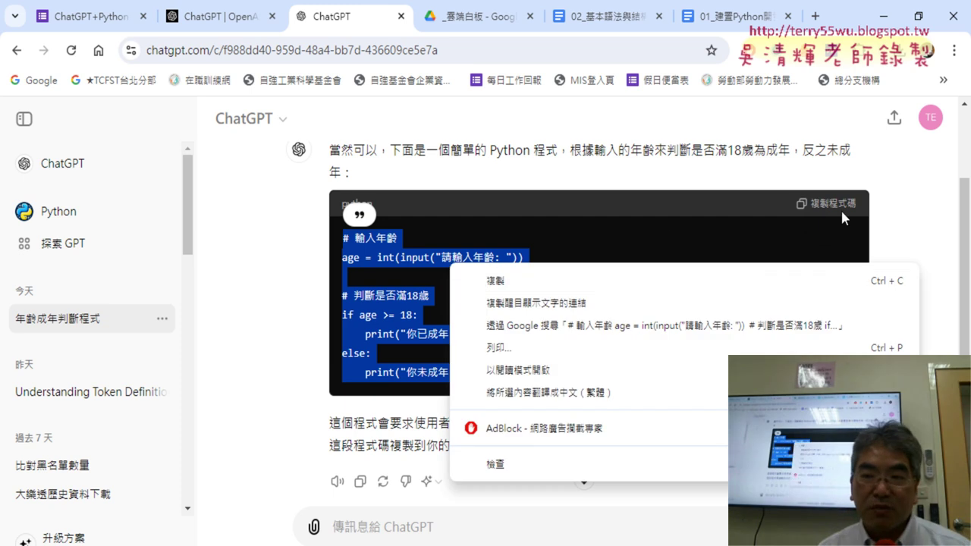
pyautogui.click(839, 210)
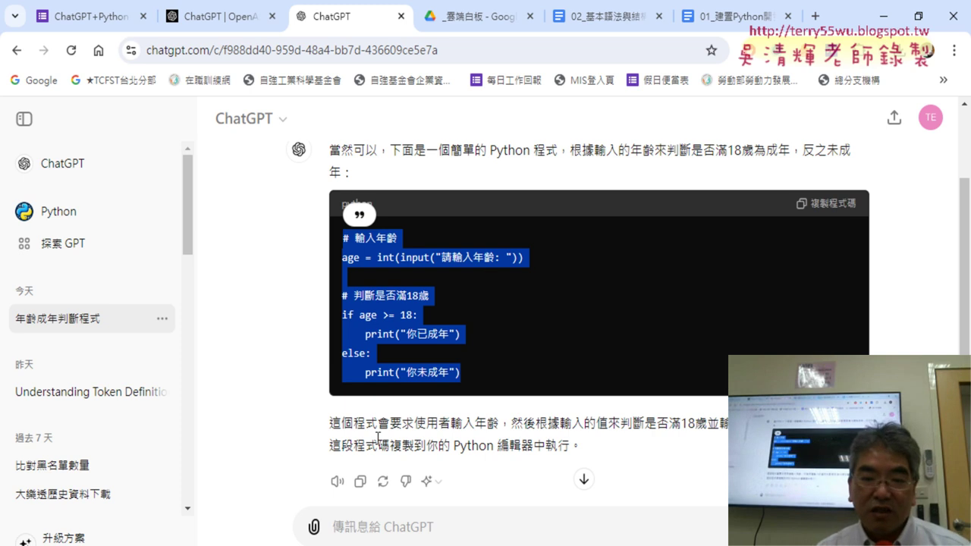
# - Paste the age-check code into 未命名0.py and narrow the editor to widen help and console
pyautogui.click(883, 16)
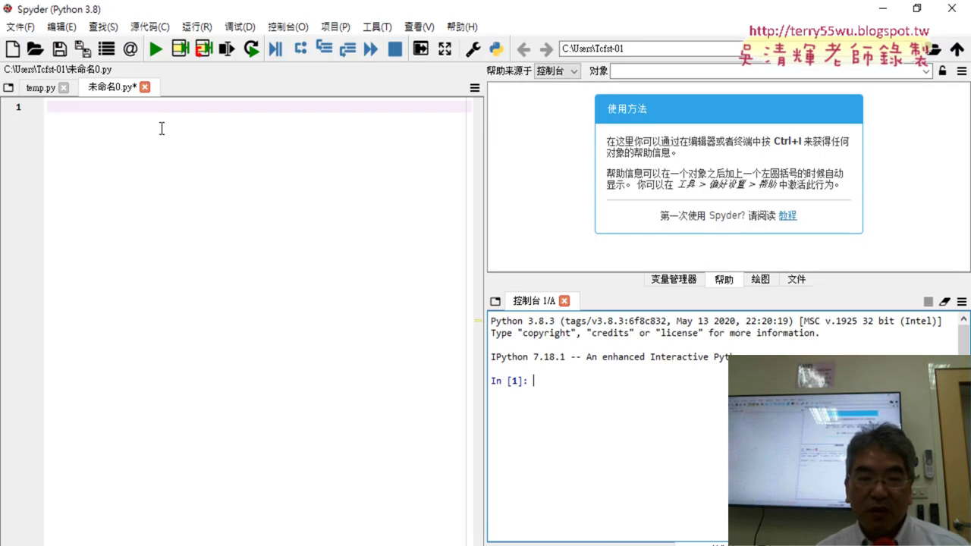
pyautogui.click(161, 128)
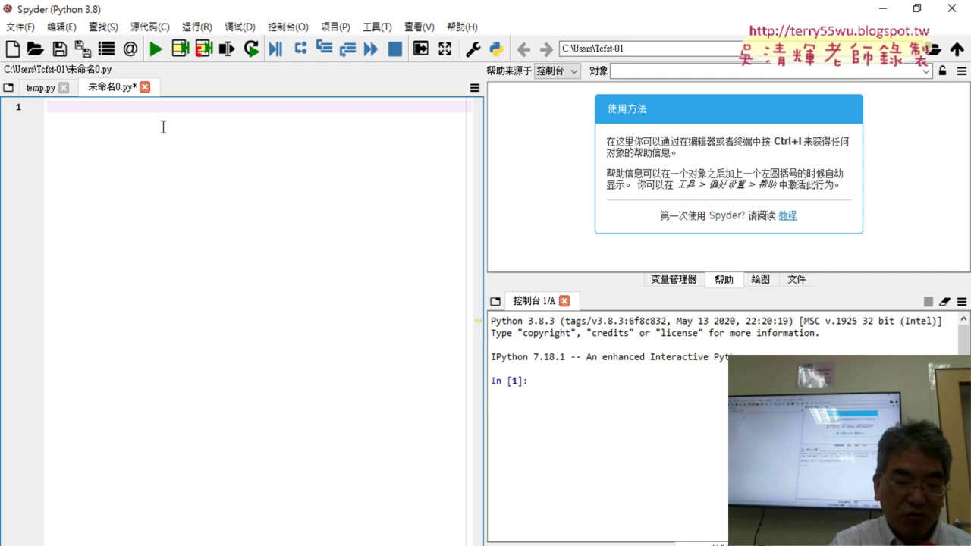
pyautogui.hotkey('ctrl', 'v')
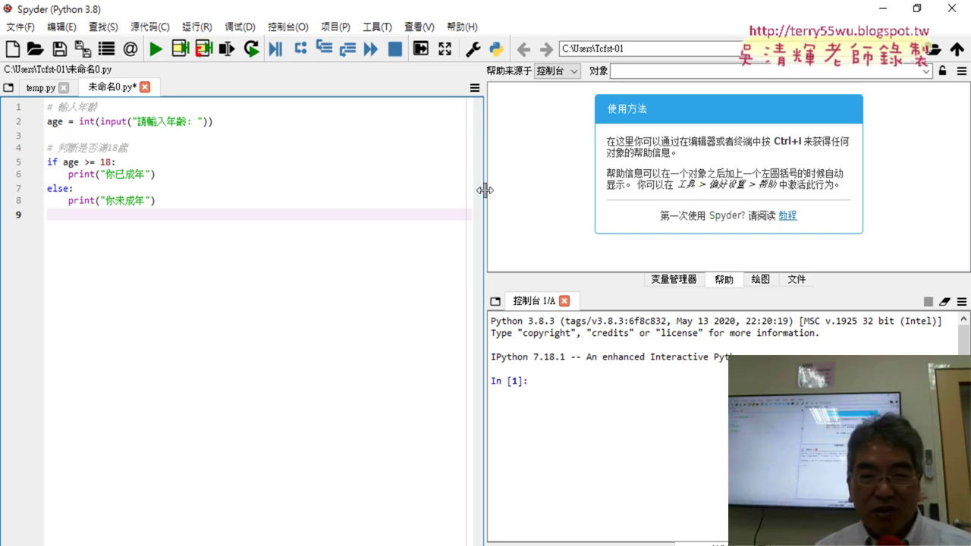
pyautogui.moveTo(486, 186); pyautogui.dragTo(320, 182)
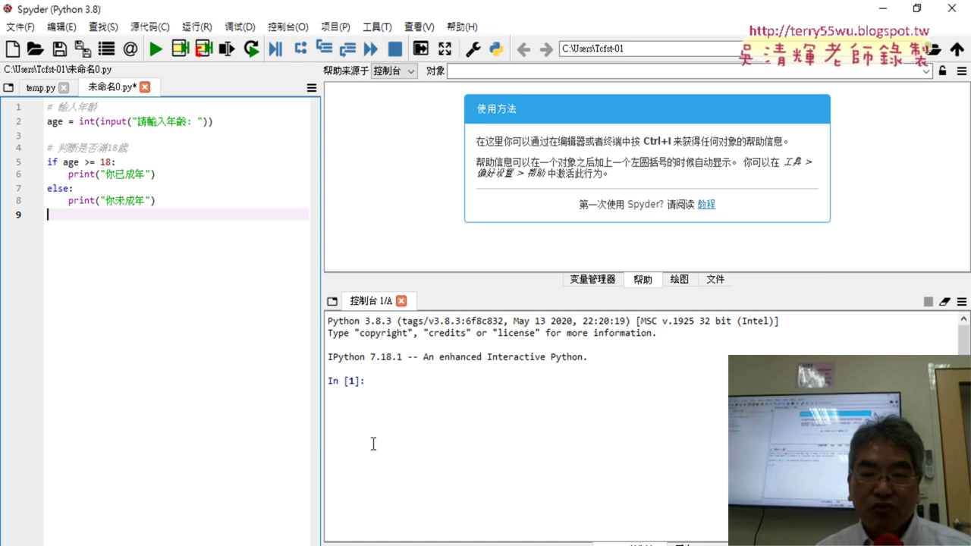
# - Run the script in the current console and enter age 15, getting 你未成年
pyautogui.click(161, 49)
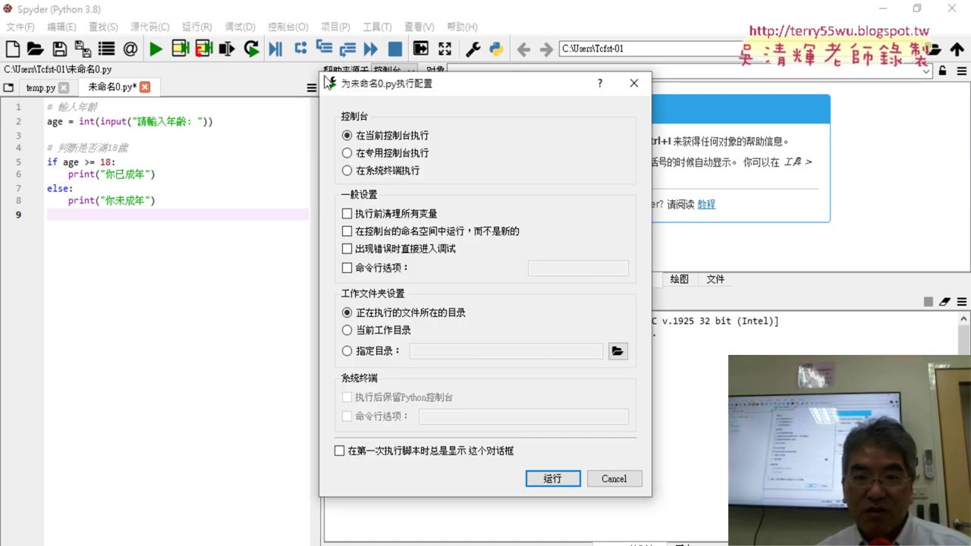
pyautogui.click(562, 480)
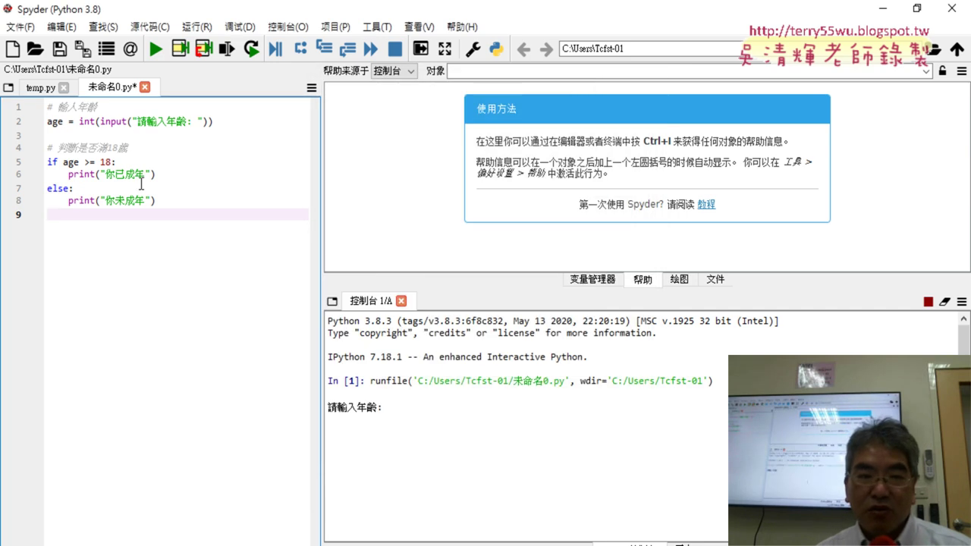
pyautogui.click(412, 406)
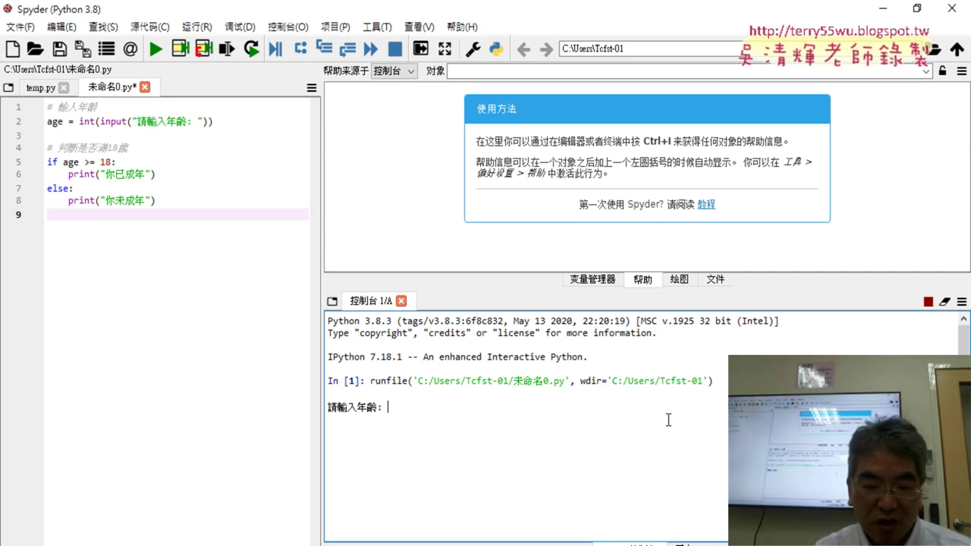
pyautogui.write('15')
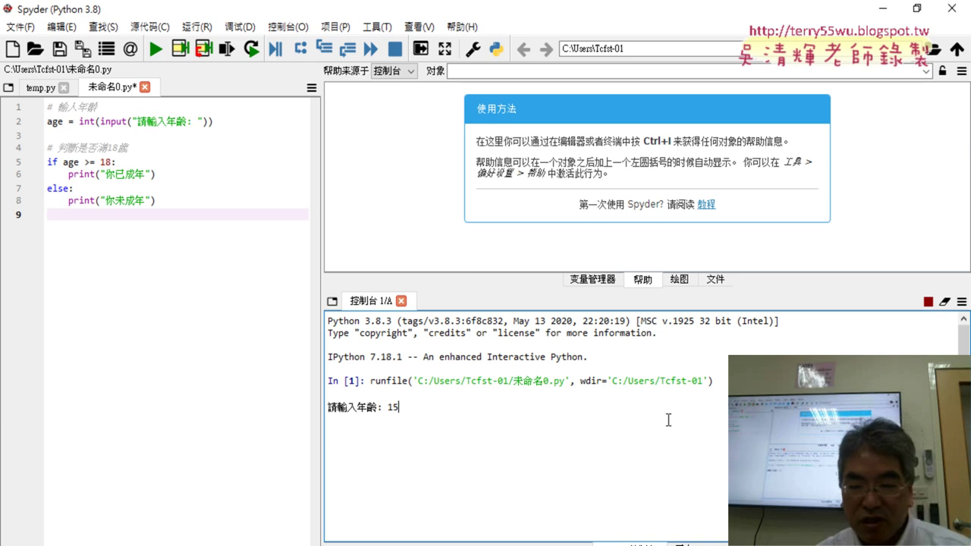
pyautogui.press('Return')
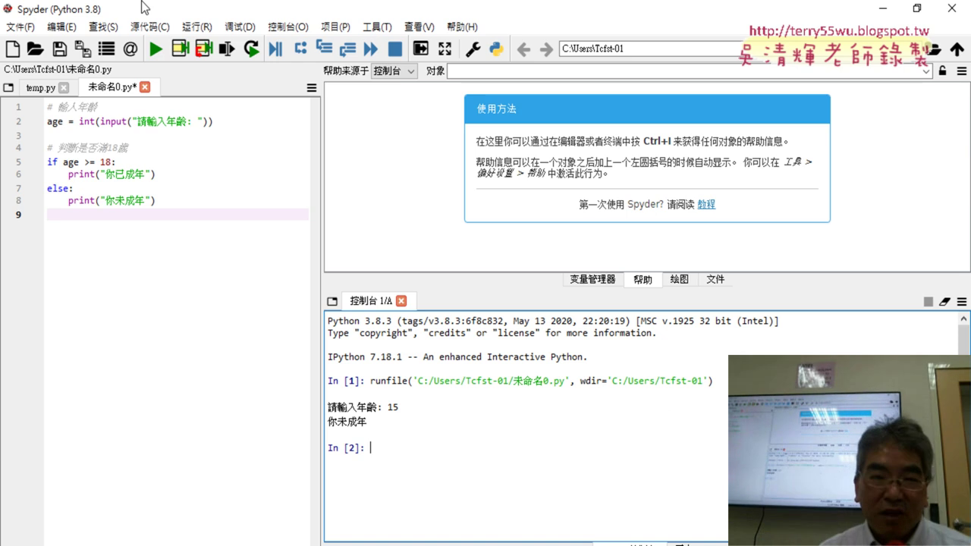
# - Run the script again with age 20 to get 你已成年, then widen the editor
pyautogui.click(156, 48)
pyautogui.click(391, 487)
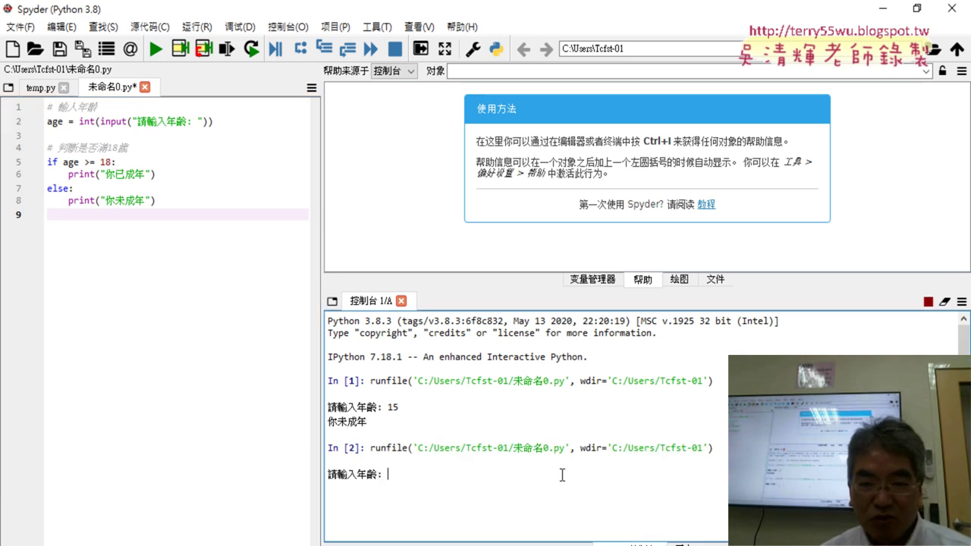
pyautogui.write('2')
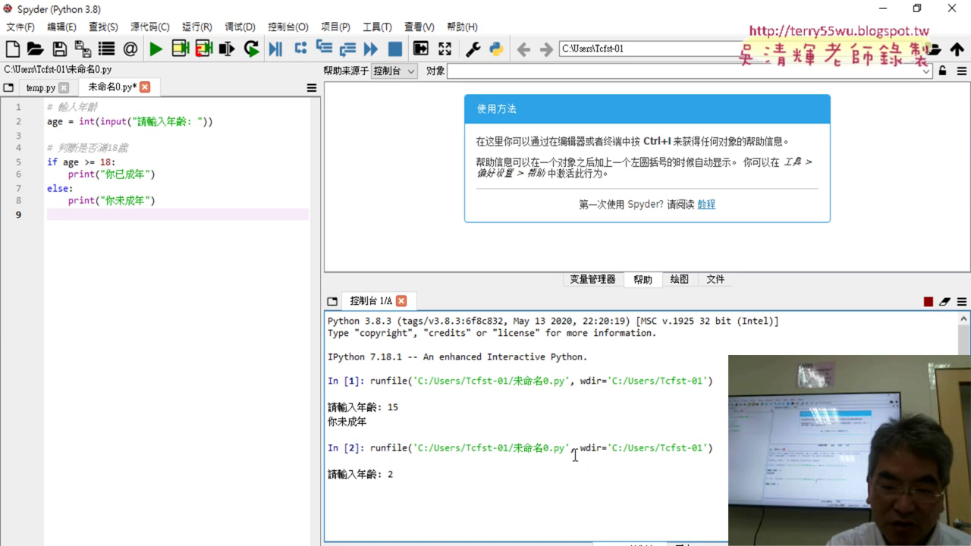
pyautogui.write('0')
pyautogui.press('Return')
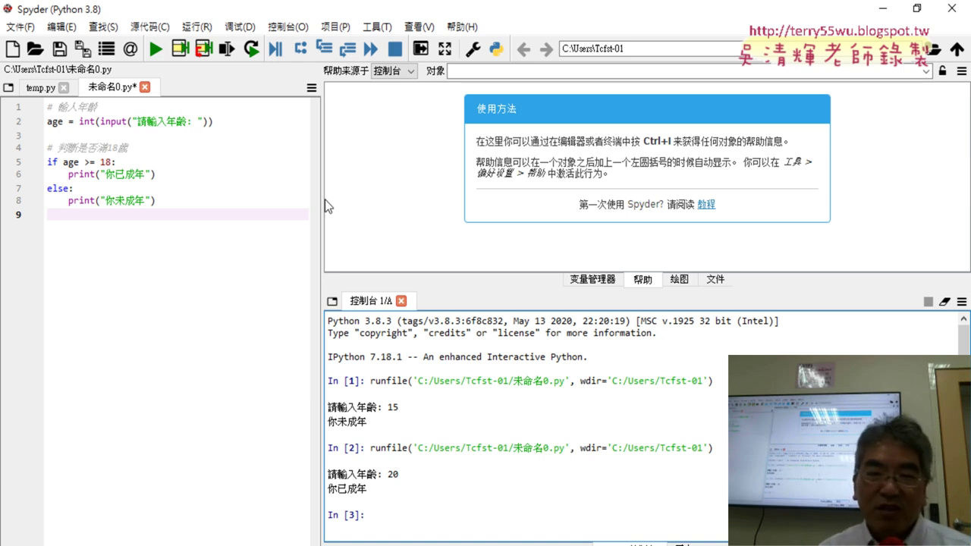
pyautogui.moveTo(323, 200); pyautogui.dragTo(582, 239)
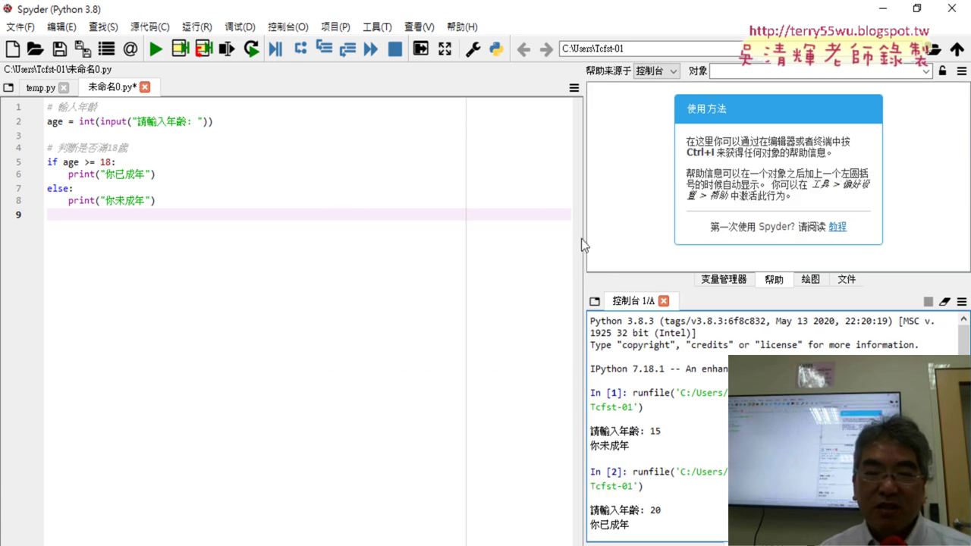
# - Narrow the editor back, select and deselect the eight code lines, then bring ChatGPT forward
pyautogui.click(337, 195)
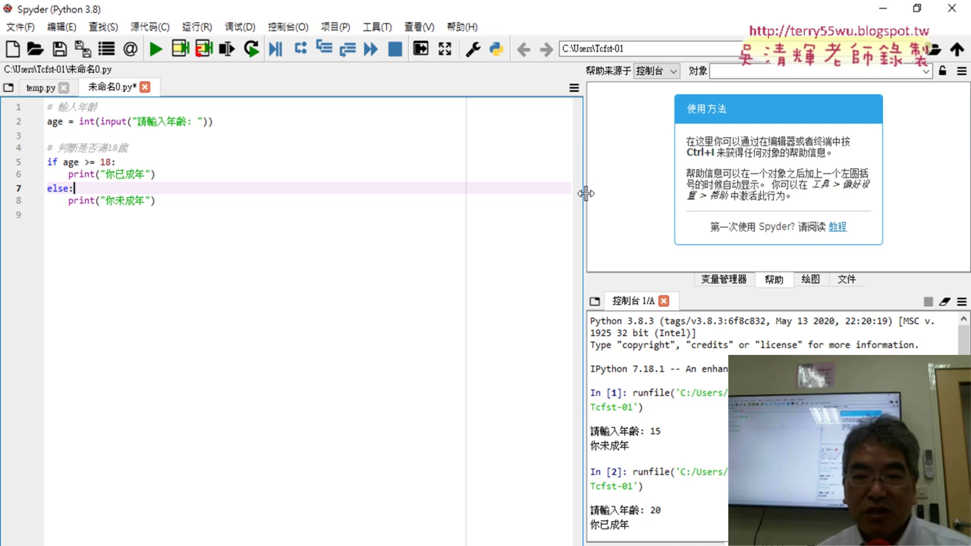
pyautogui.moveTo(585, 195); pyautogui.dragTo(358, 194)
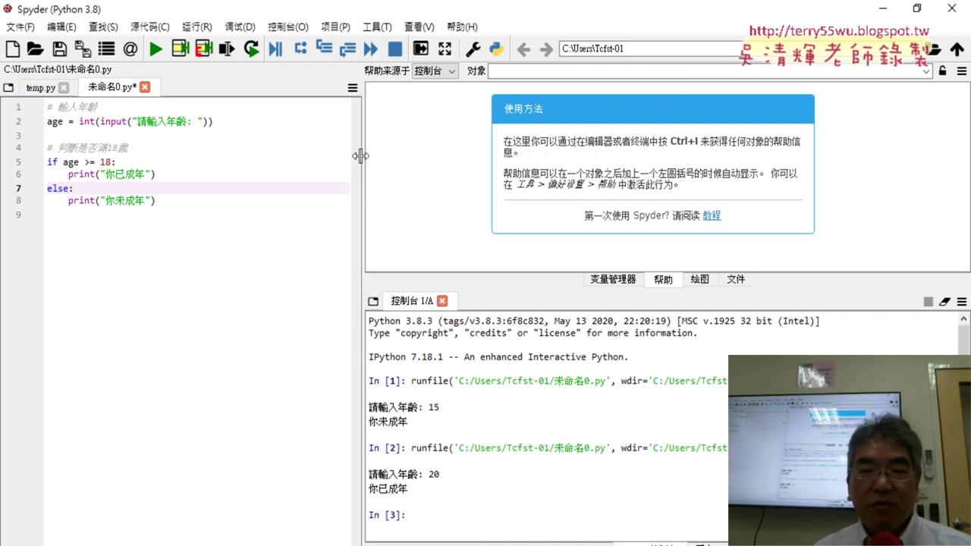
pyautogui.moveTo(160, 201); pyautogui.dragTo(44, 107)
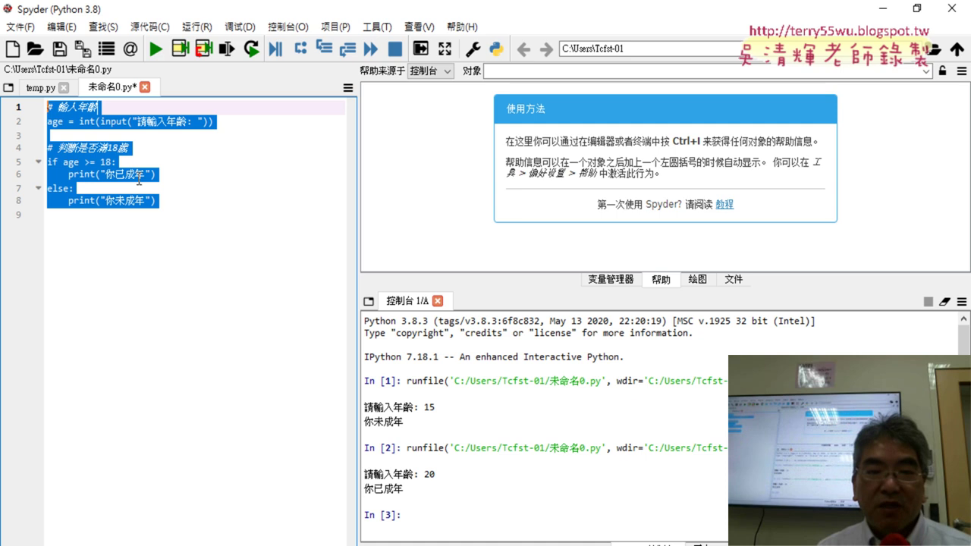
pyautogui.click(178, 200)
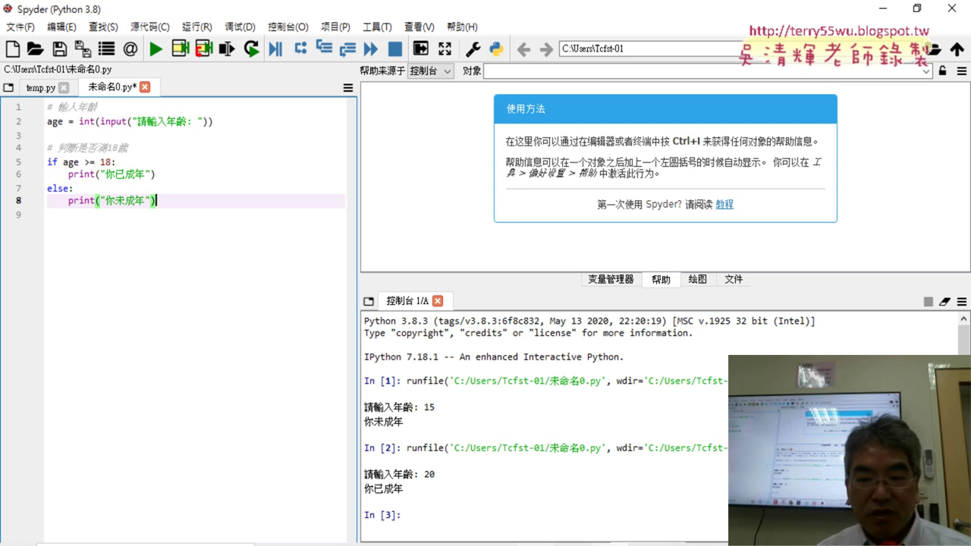
pyautogui.click(463, 485)
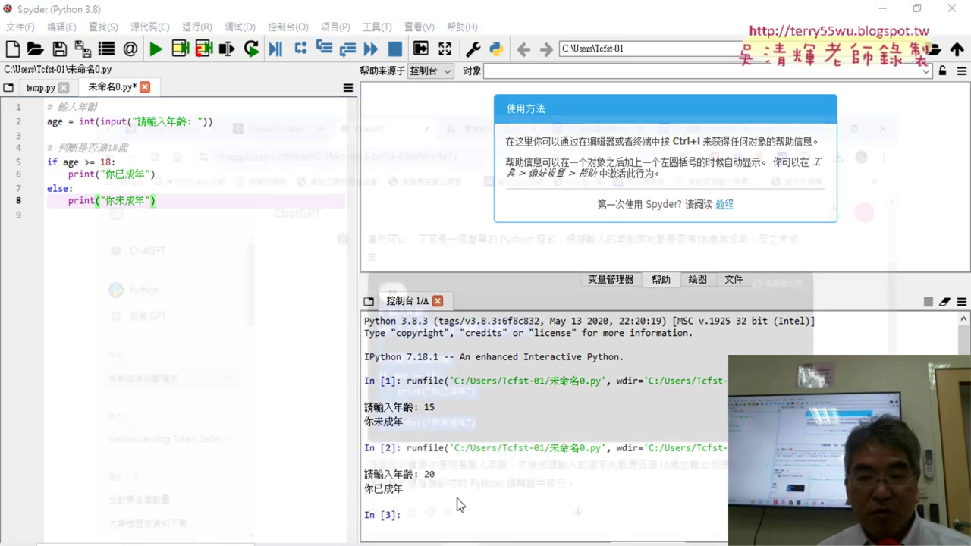
pyautogui.click(582, 244)
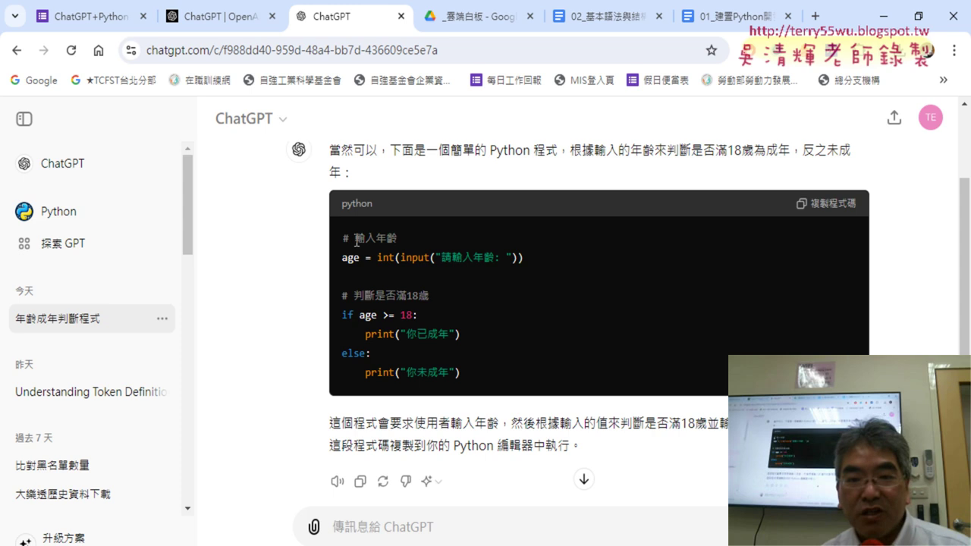
pyautogui.moveTo(356, 242); pyautogui.dragTo(485, 386)
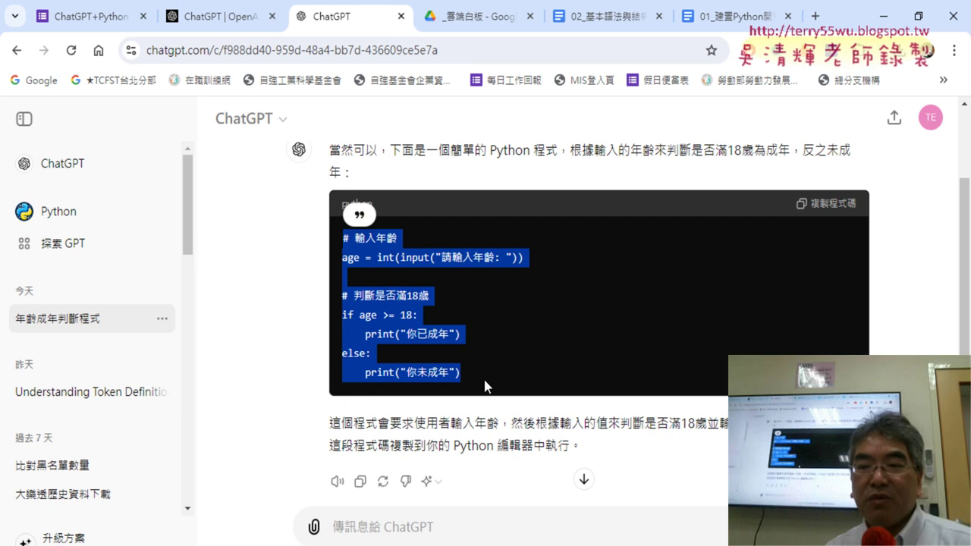
pyautogui.click(422, 531)
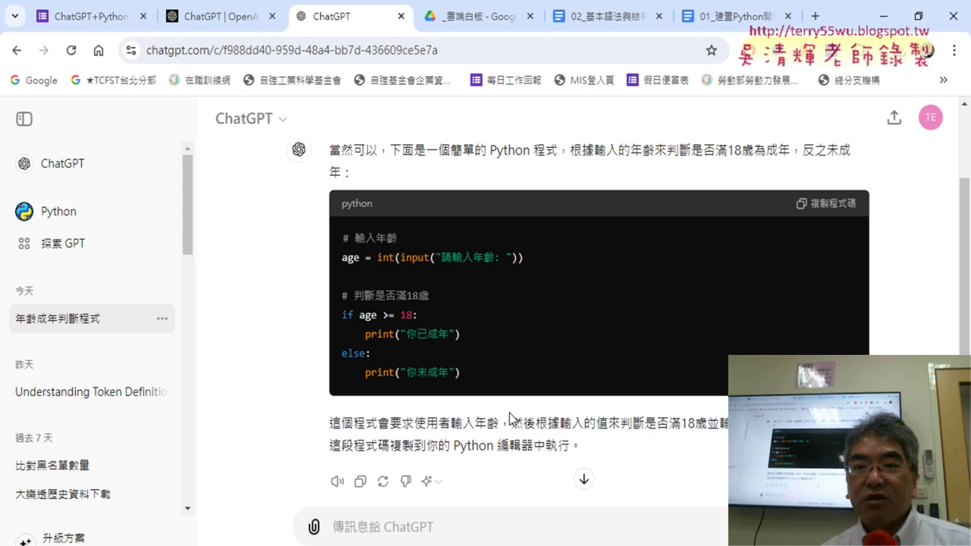
pyautogui.scroll(2, 943, 240)
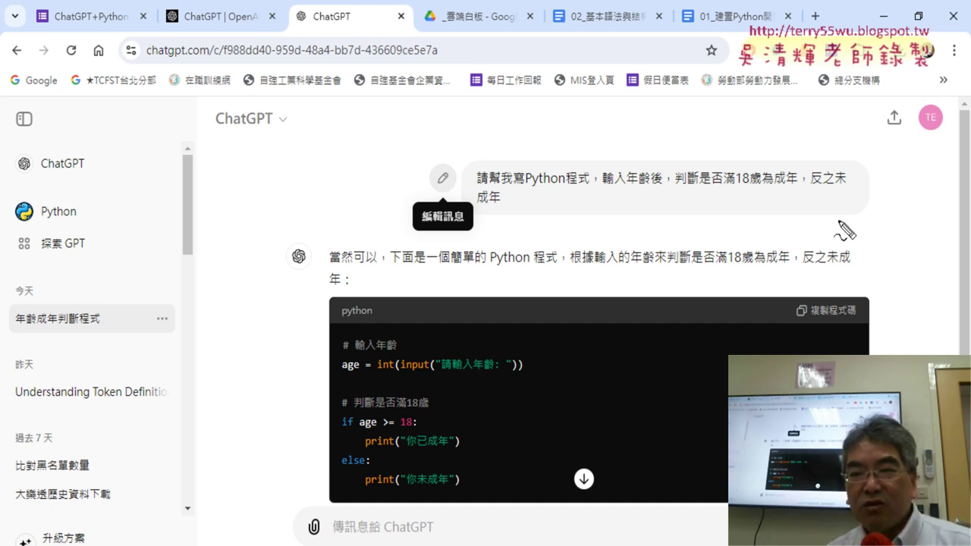
# - Circle the age-check prompt message with a red annotation, then clear it
pyautogui.moveTo(839, 221)
pyautogui.mouseDown()
pyautogui.moveTo(603, 224)
pyautogui.moveTo(835, 226)
pyautogui.mouseUp()
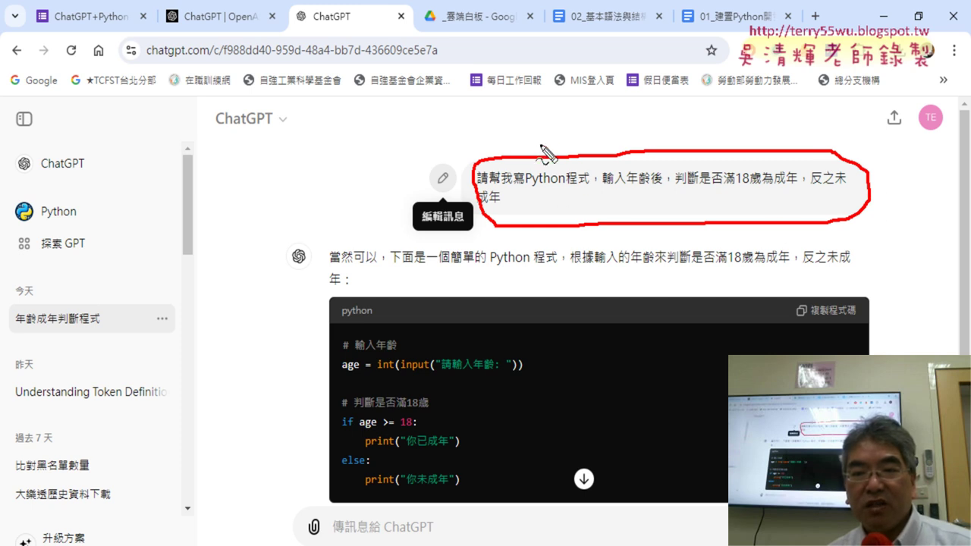
pyautogui.moveTo(546, 143)
pyautogui.mouseDown()
pyautogui.moveTo(456, 147)
pyautogui.moveTo(434, 182)
pyautogui.moveTo(444, 199)
pyautogui.mouseUp()
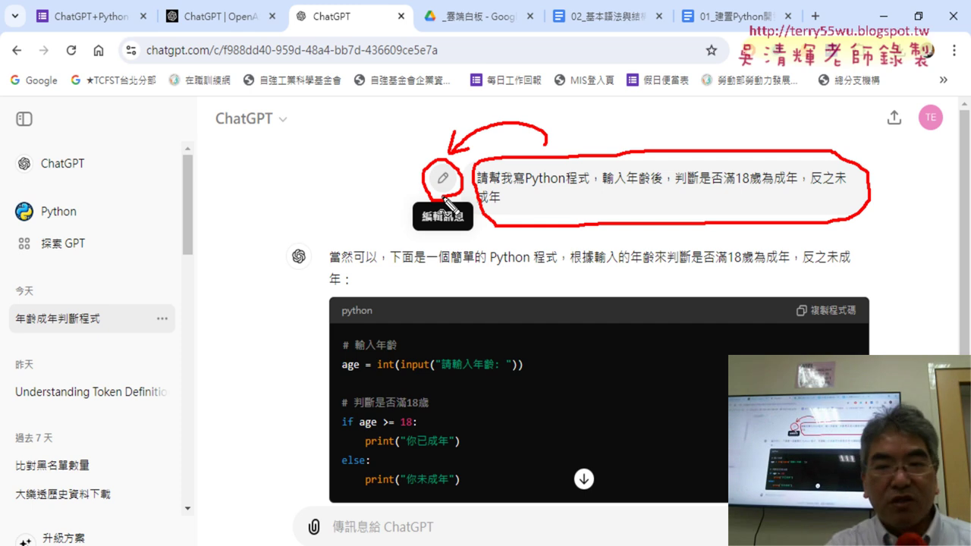
pyautogui.press('Escape')
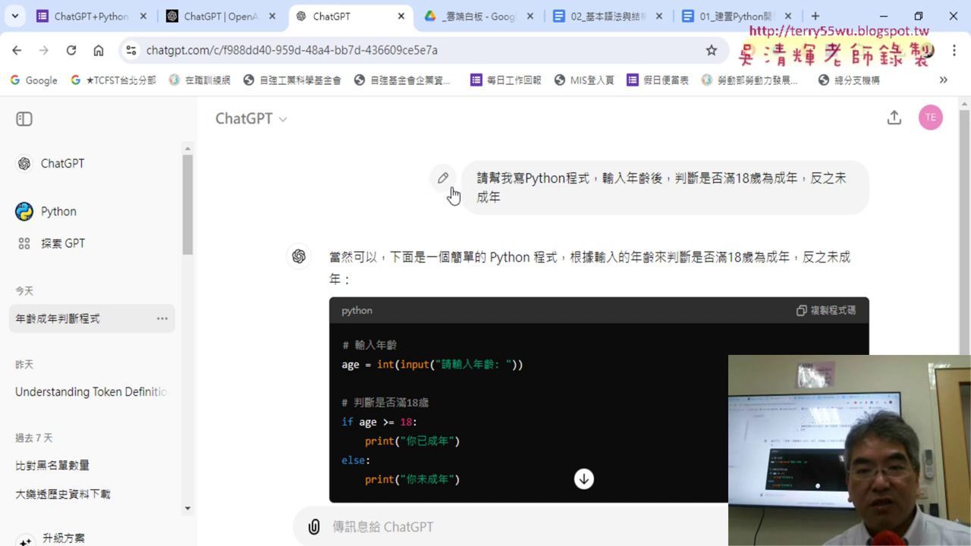
# - Edit the prompt without changing its text and resubmit it to regenerate the answer
pyautogui.click(440, 182)
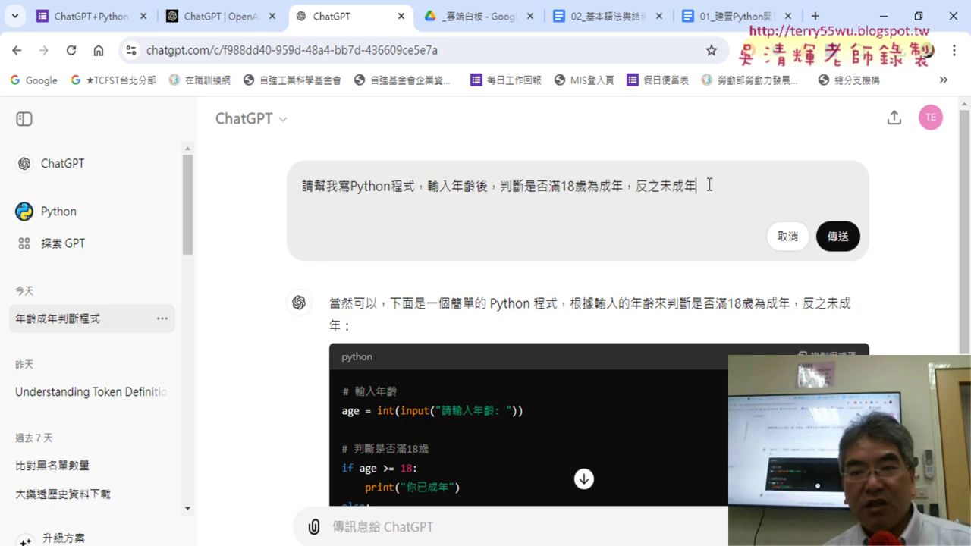
pyautogui.moveTo(708, 186); pyautogui.dragTo(273, 147)
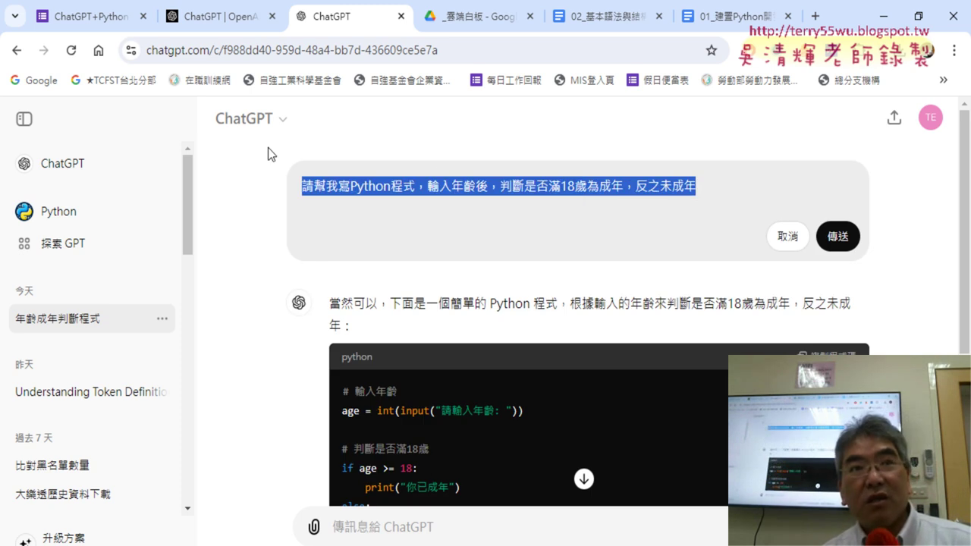
pyautogui.click(478, 214)
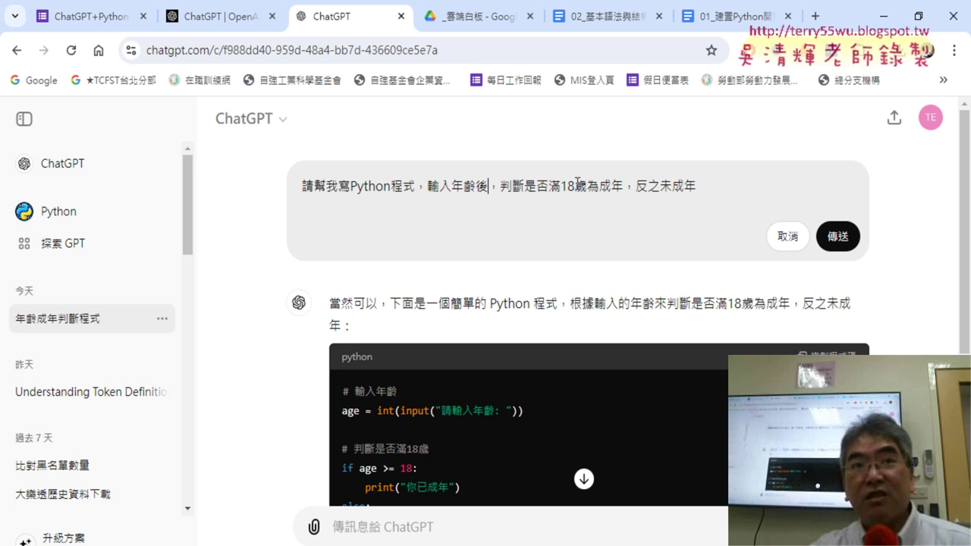
pyautogui.click(839, 238)
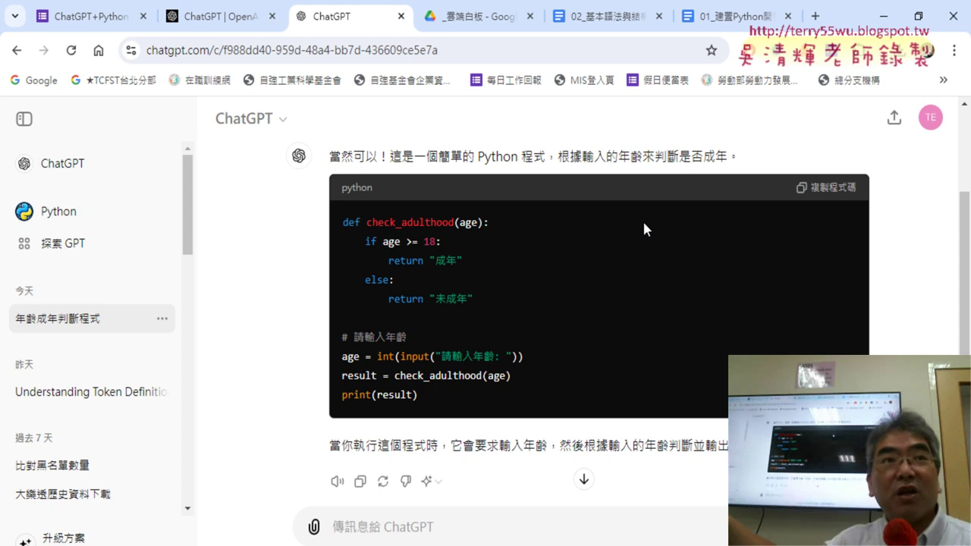
pyautogui.scroll(2, 647, 262)
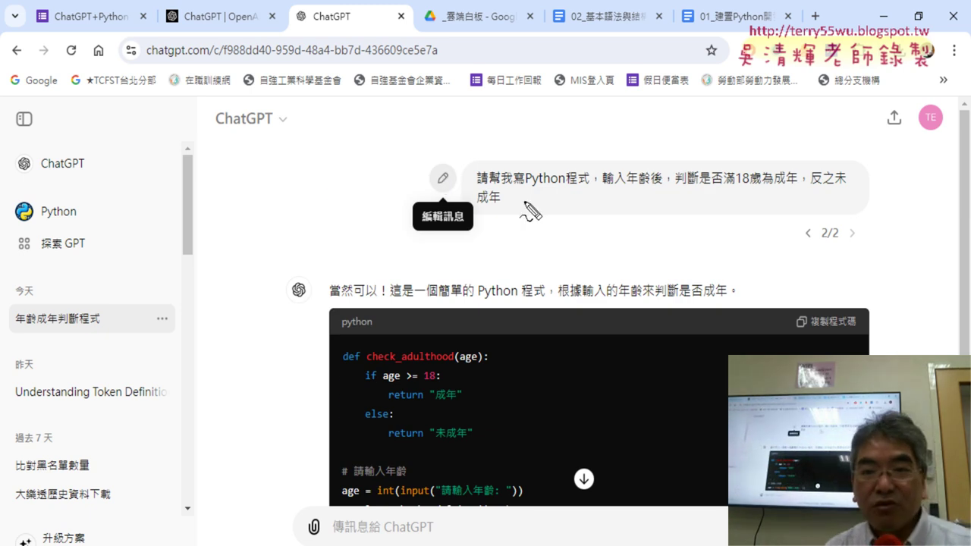
pyautogui.moveTo(436, 201); pyautogui.dragTo(453, 218)
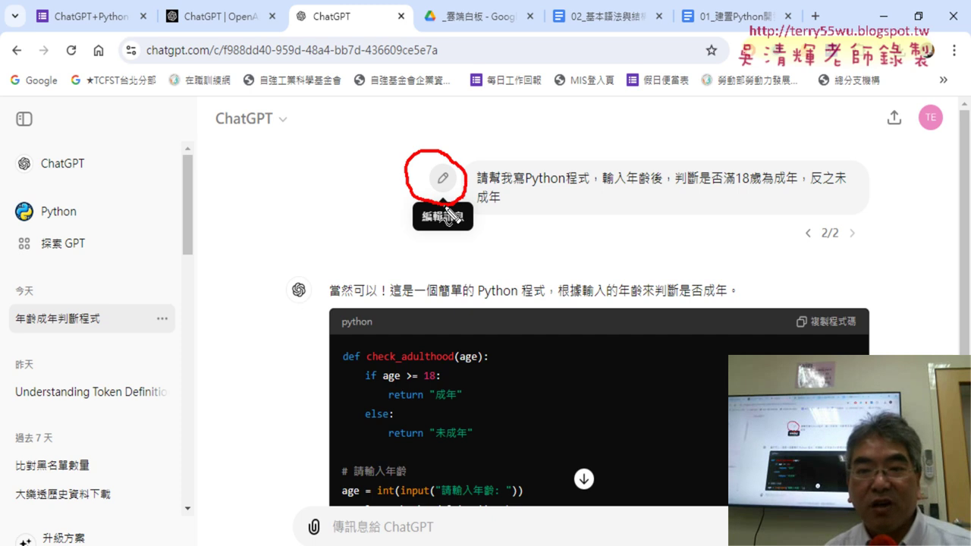
pyautogui.moveTo(646, 105); pyautogui.dragTo(461, 164)
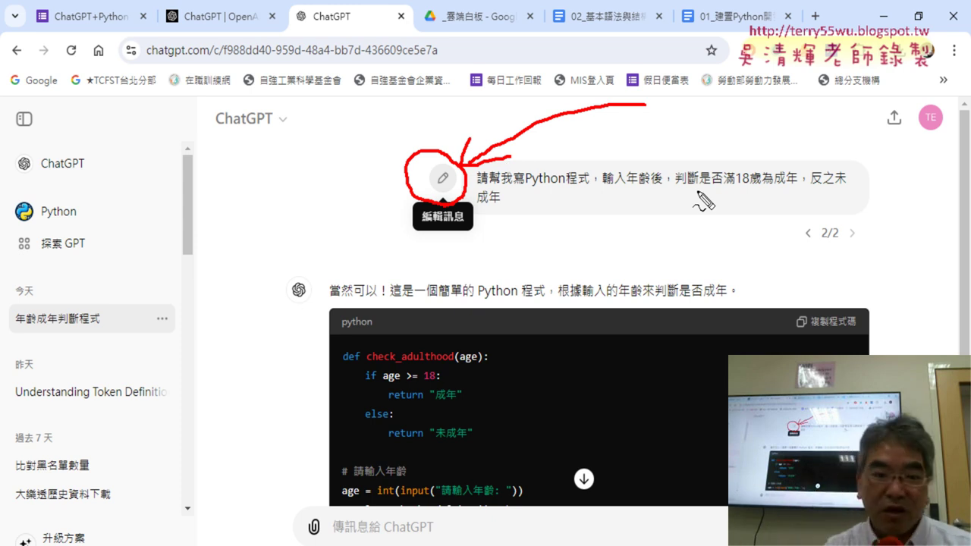
pyautogui.press('Escape')
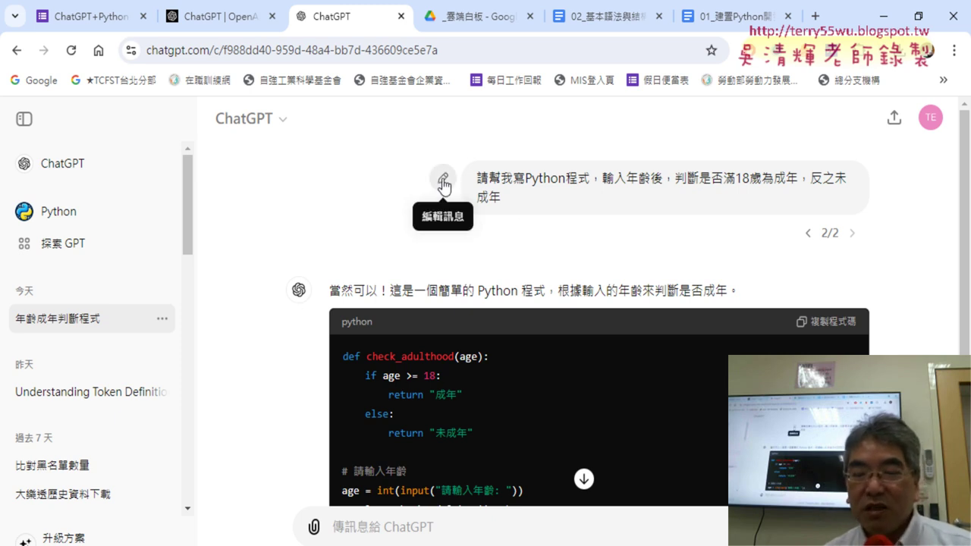
# - Compare ChatGPT's answer versions, annotating the message edit and the 1/2 version counter in red
pyautogui.click(808, 237)
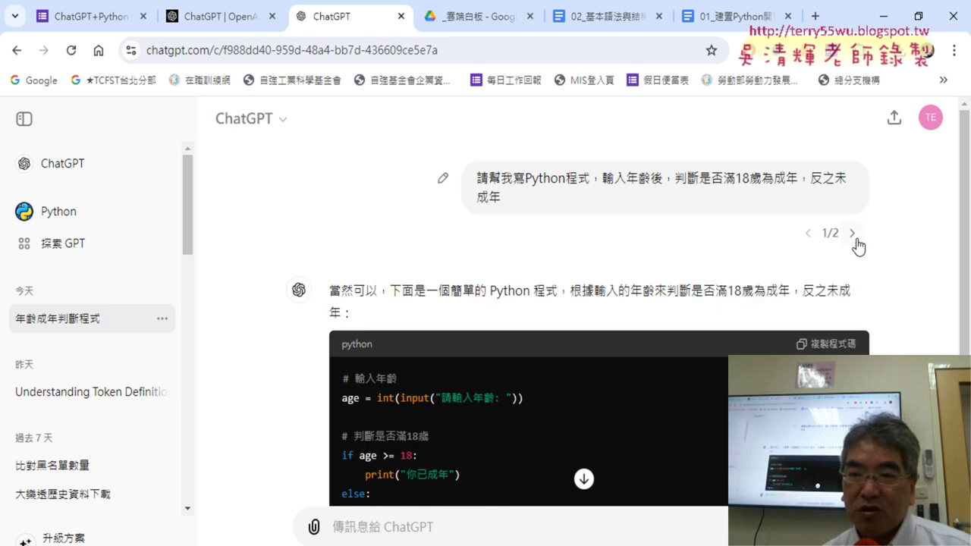
pyautogui.click(851, 235)
pyautogui.click(807, 234)
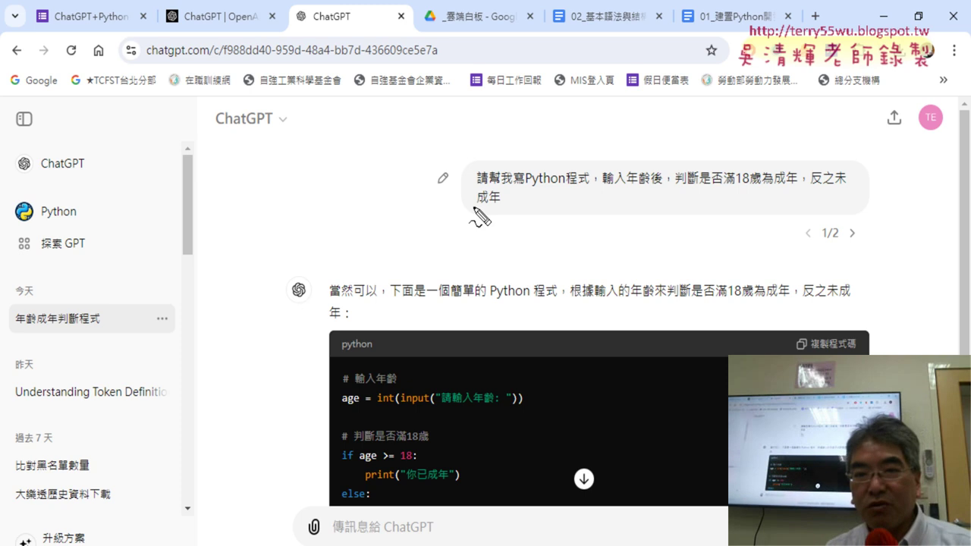
pyautogui.moveTo(456, 192); pyautogui.dragTo(452, 199)
pyautogui.moveTo(841, 251); pyautogui.dragTo(845, 252)
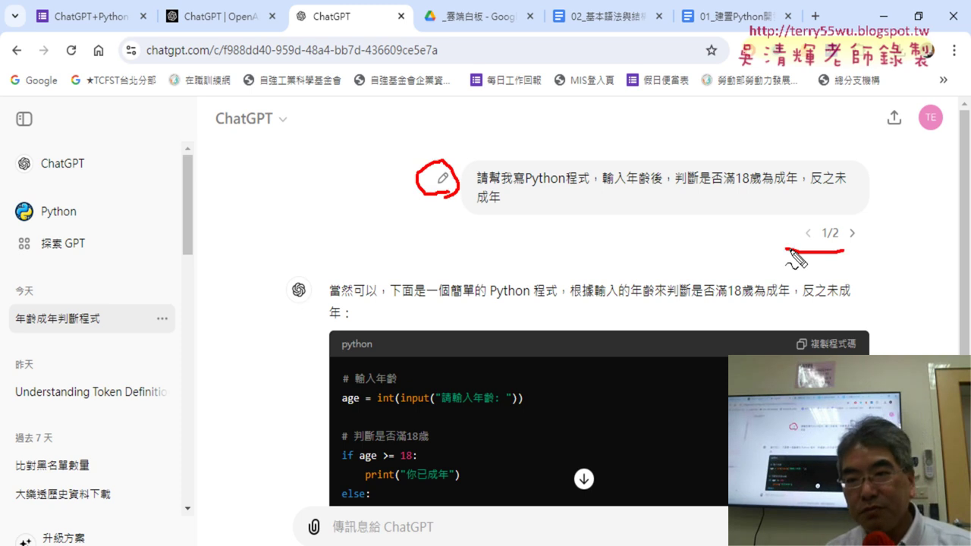
pyautogui.moveTo(427, 191)
pyautogui.mouseDown()
pyautogui.moveTo(759, 243)
pyautogui.moveTo(716, 261)
pyautogui.mouseUp()
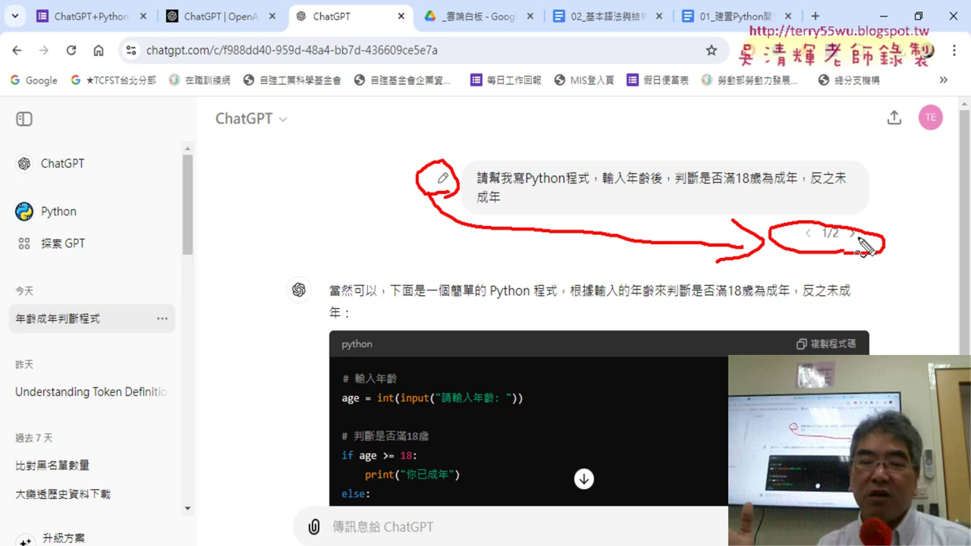
# - Copy the check_adulthood code block from response 2/2 to the clipboard
pyautogui.press('Escape')
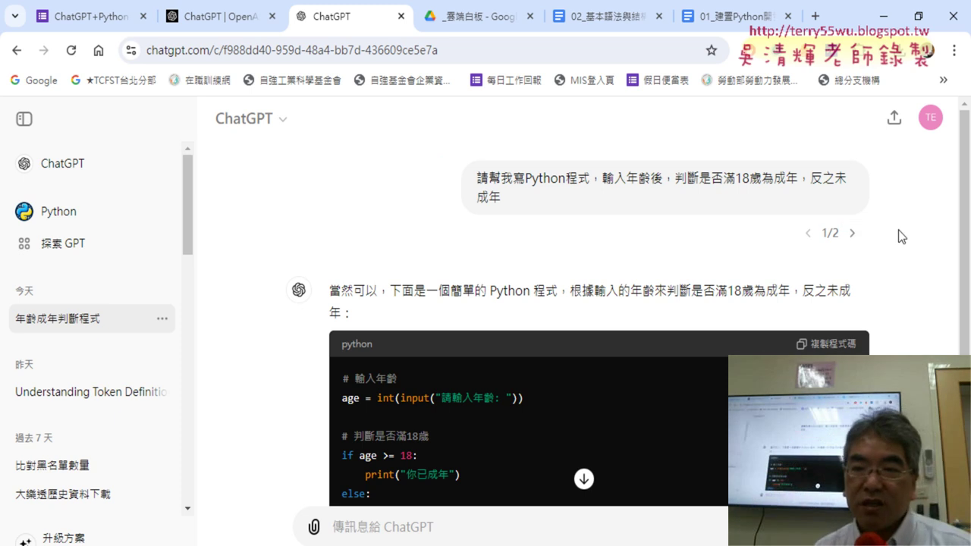
pyautogui.scroll(-2, 823, 249)
pyautogui.scroll(2, 821, 252)
pyautogui.click(853, 234)
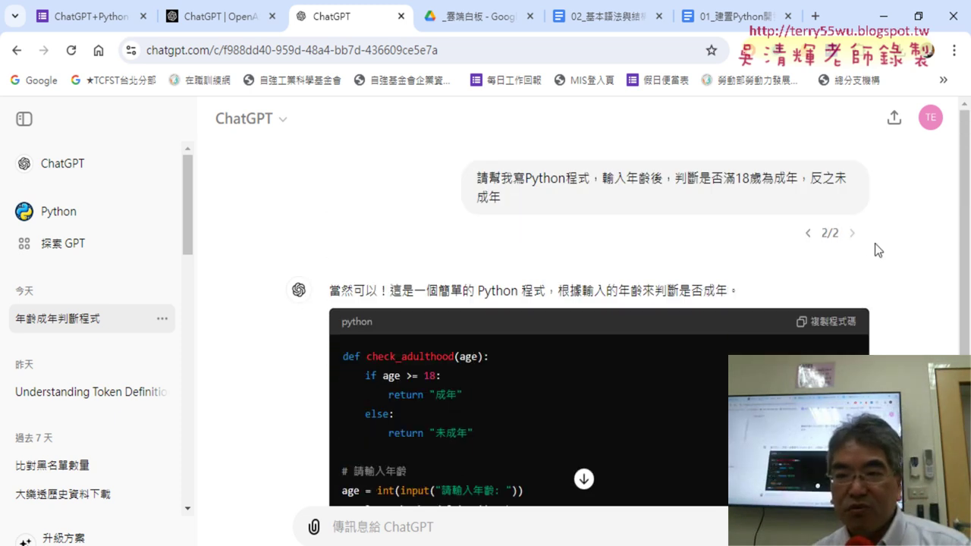
pyautogui.scroll(-2, 872, 250)
pyautogui.click(847, 170)
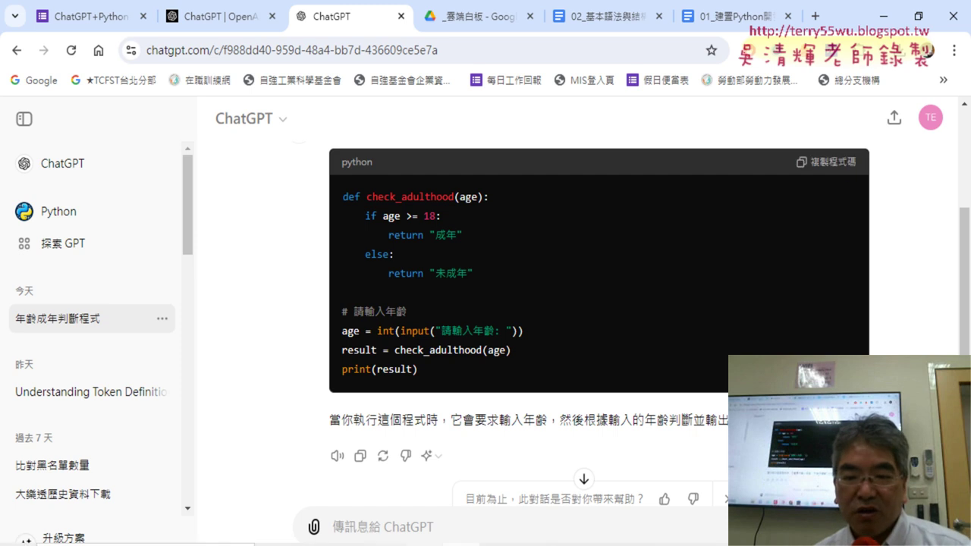
pyautogui.hotkey('alt', 'Tab')
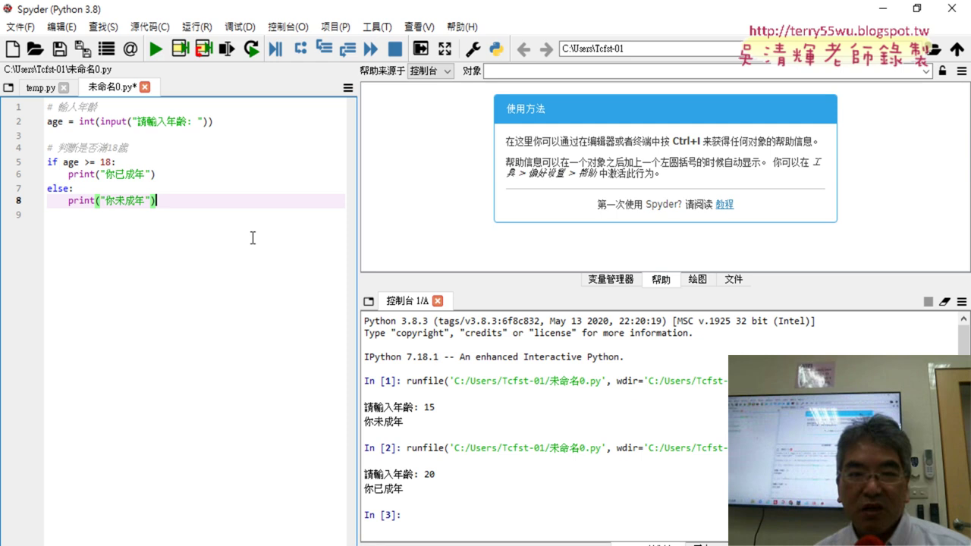
# - Create new script 未命名1.py, replacing its default header with the pasted check_adulthood code
pyautogui.moveTo(360, 210); pyautogui.dragTo(476, 219)
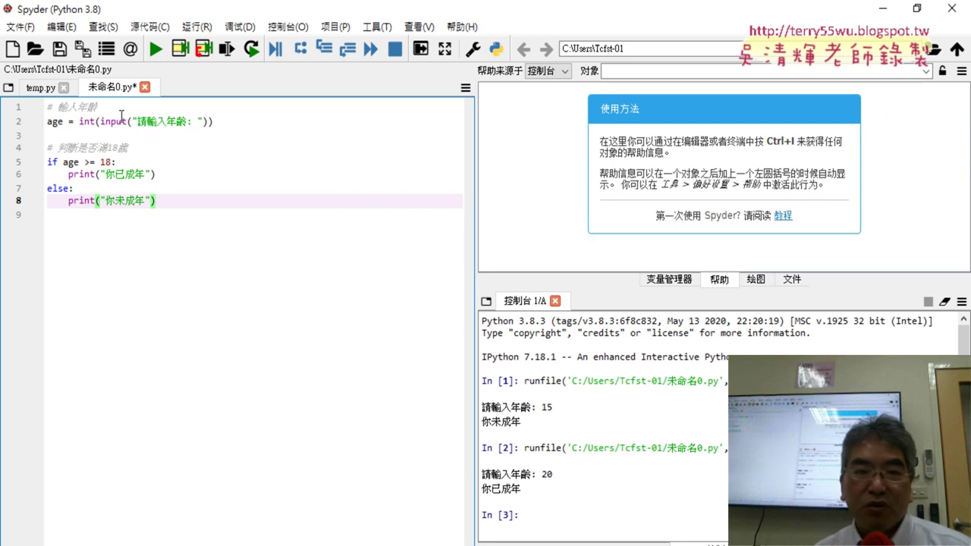
pyautogui.click(13, 50)
pyautogui.hotkey('ctrl', 'a')
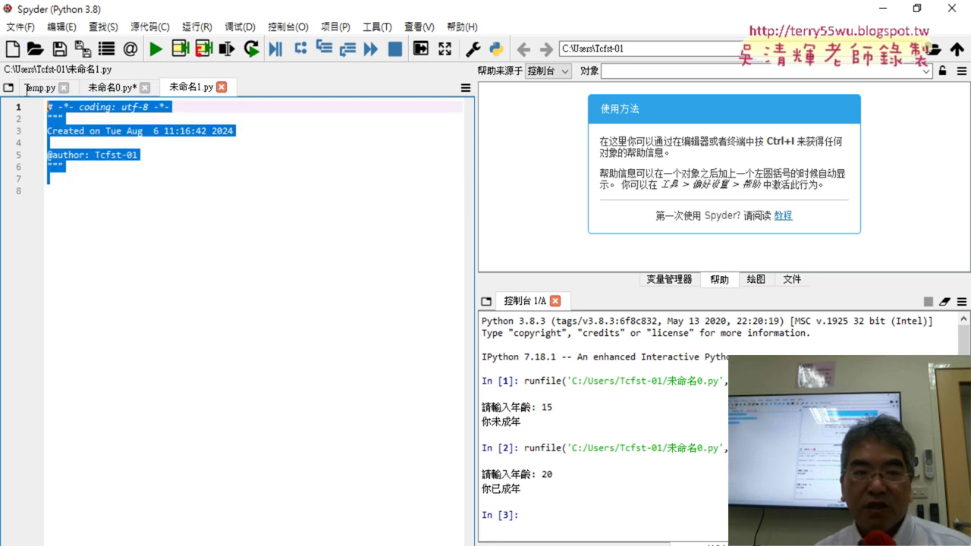
pyautogui.press('Delete')
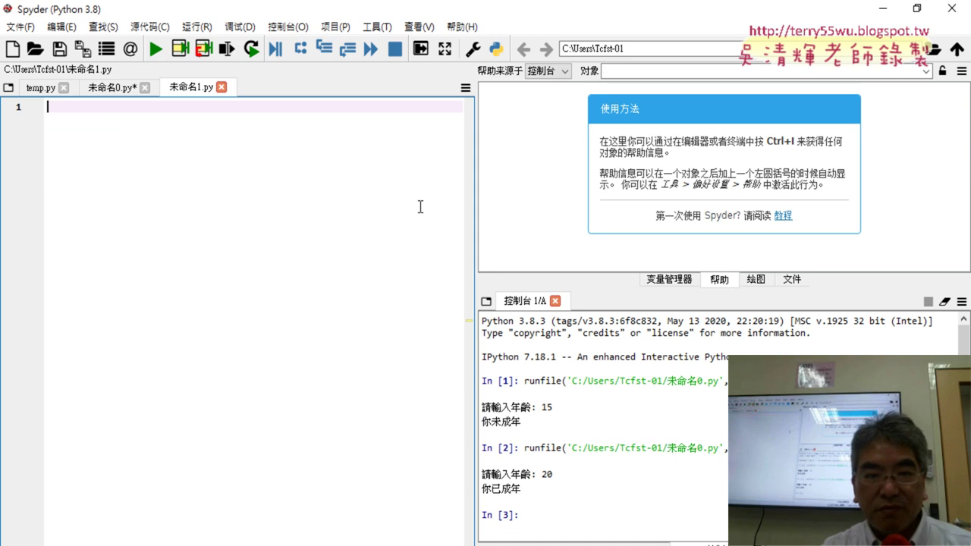
pyautogui.hotkey('ctrl', 'v')
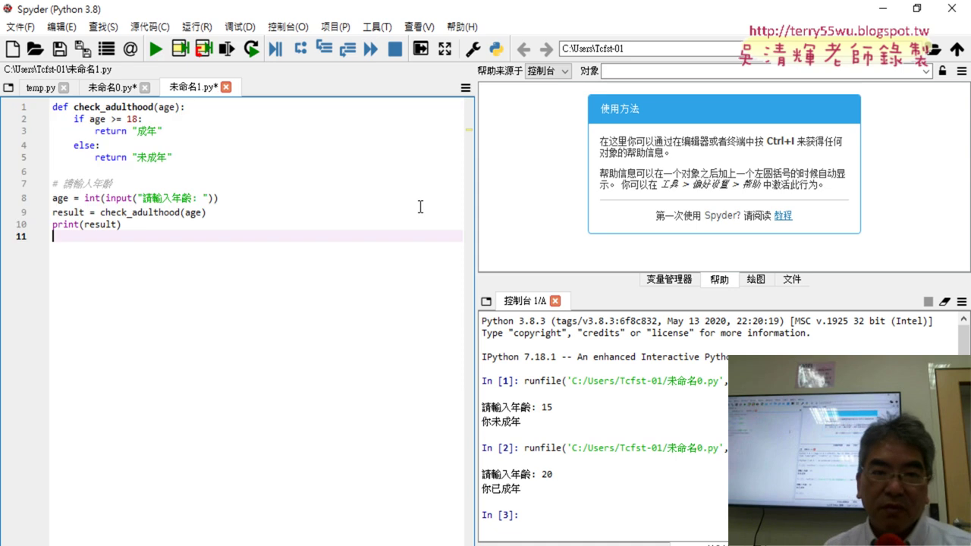
pyautogui.moveTo(477, 207); pyautogui.dragTo(304, 190)
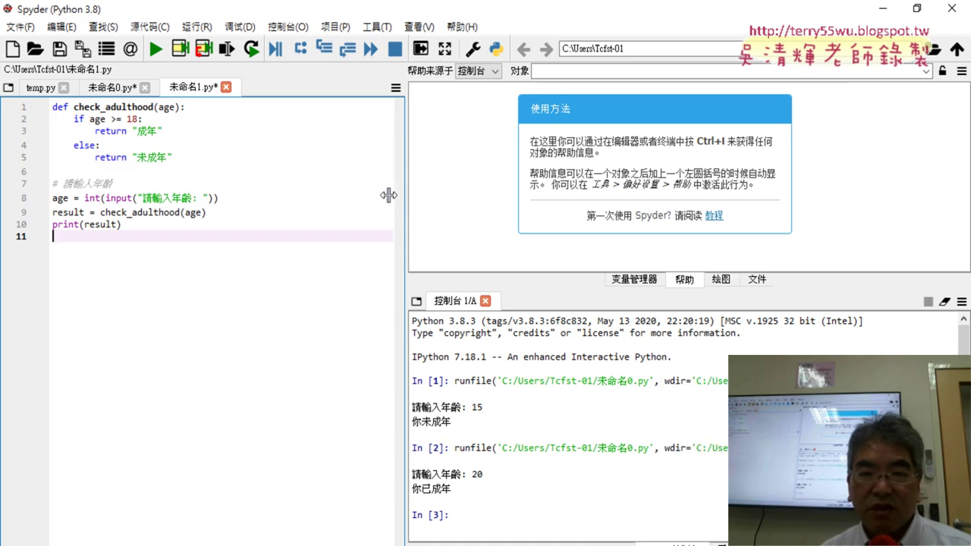
# - Run the script and enter age 15, which prints 未成年
pyautogui.click(155, 49)
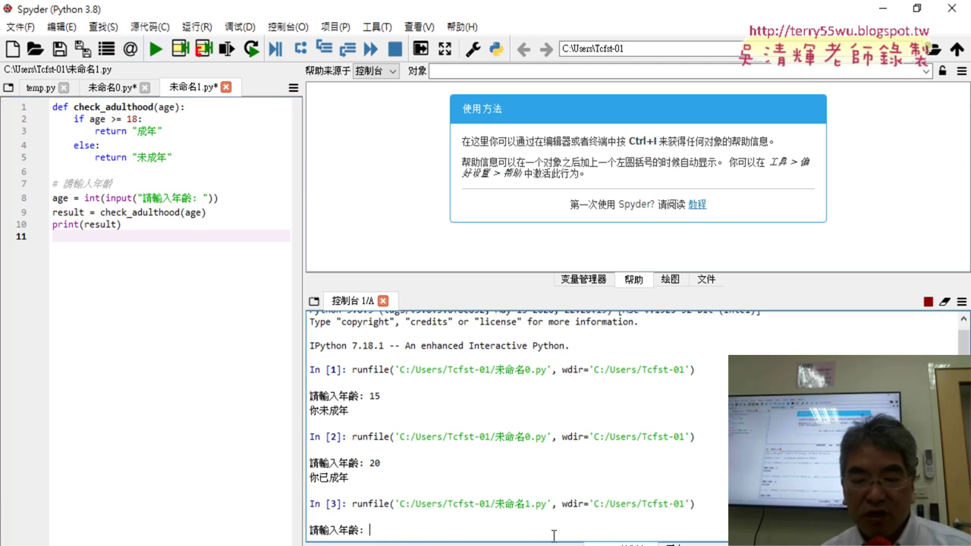
pyautogui.write('15')
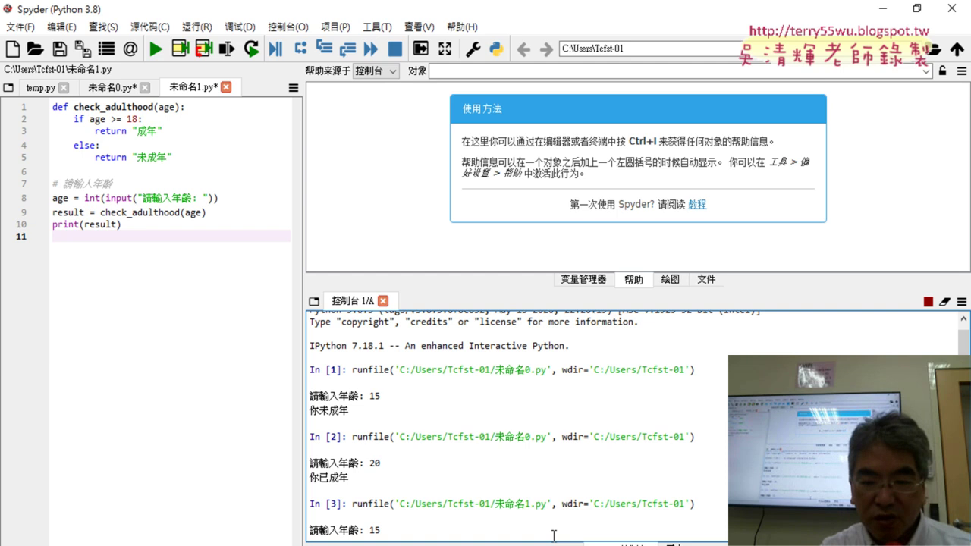
pyautogui.press('Return')
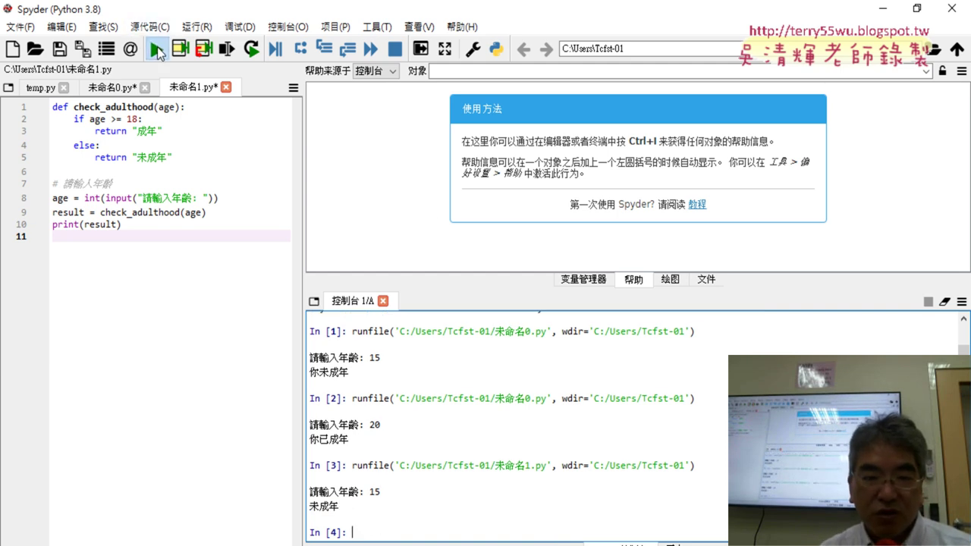
# - Run the script again with age 20, which prints 成年
pyautogui.click(155, 50)
pyautogui.write('20')
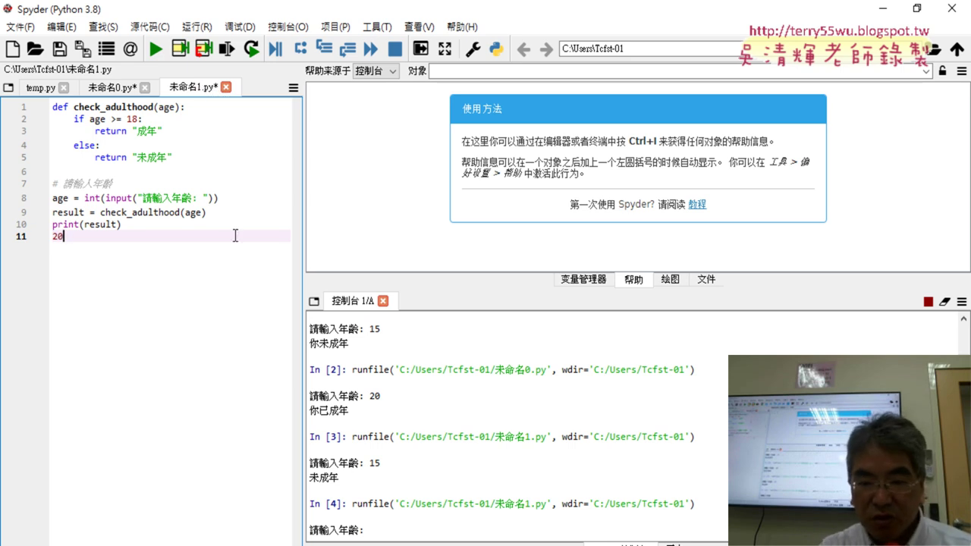
pyautogui.click(393, 529)
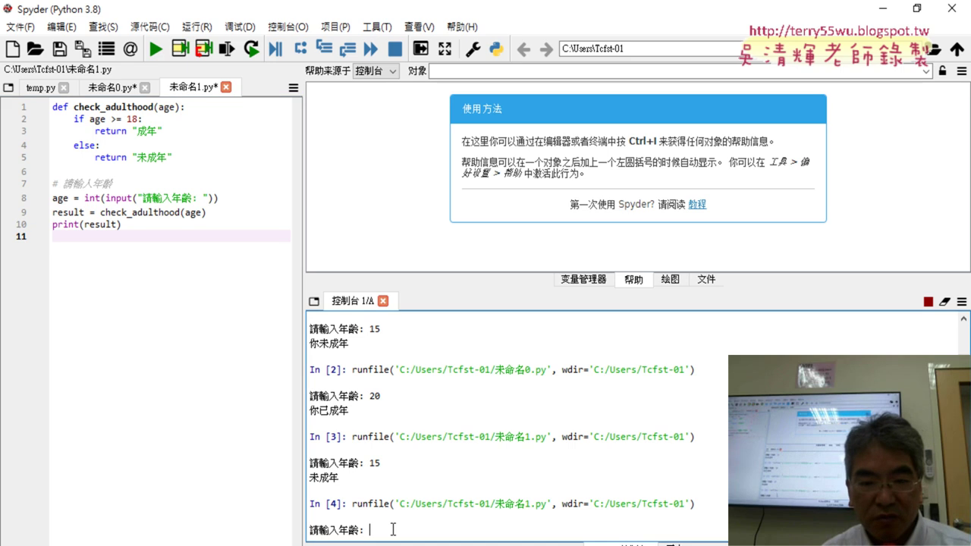
pyautogui.write('20')
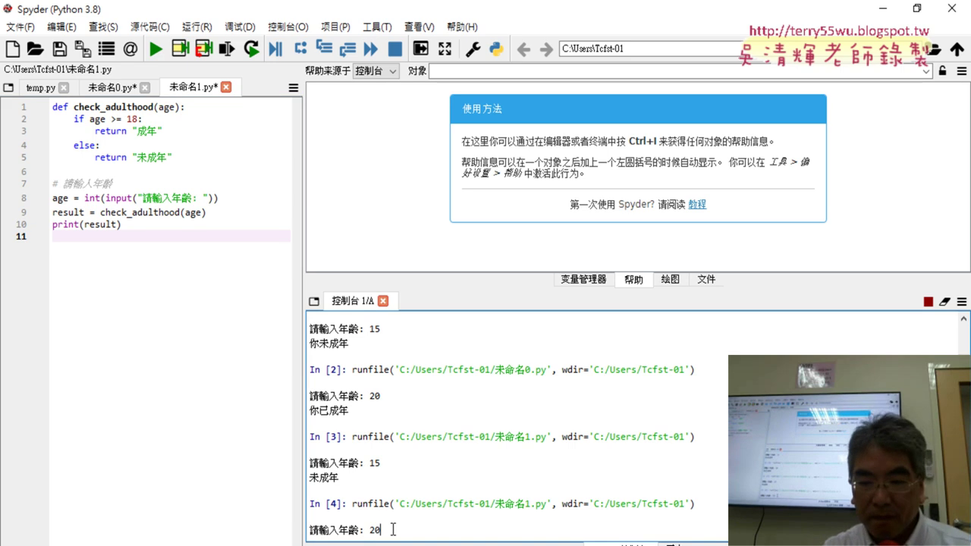
pyautogui.press('Return')
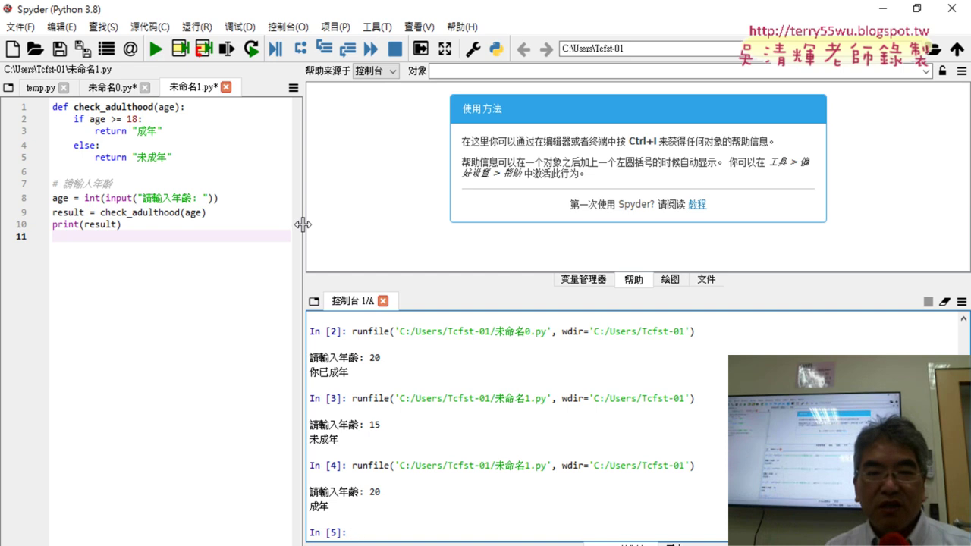
# - Widen the editor pane and zoom the console and editor text larger with Ctrl++
pyautogui.moveTo(306, 226); pyautogui.dragTo(559, 227)
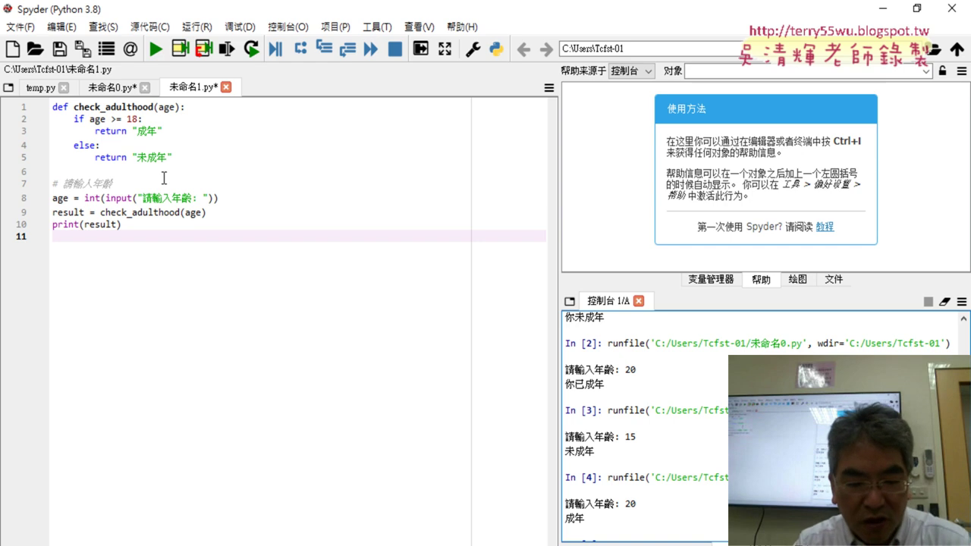
pyautogui.hotkey('ctrl', '+')
pyautogui.hotkey('ctrl', '+')
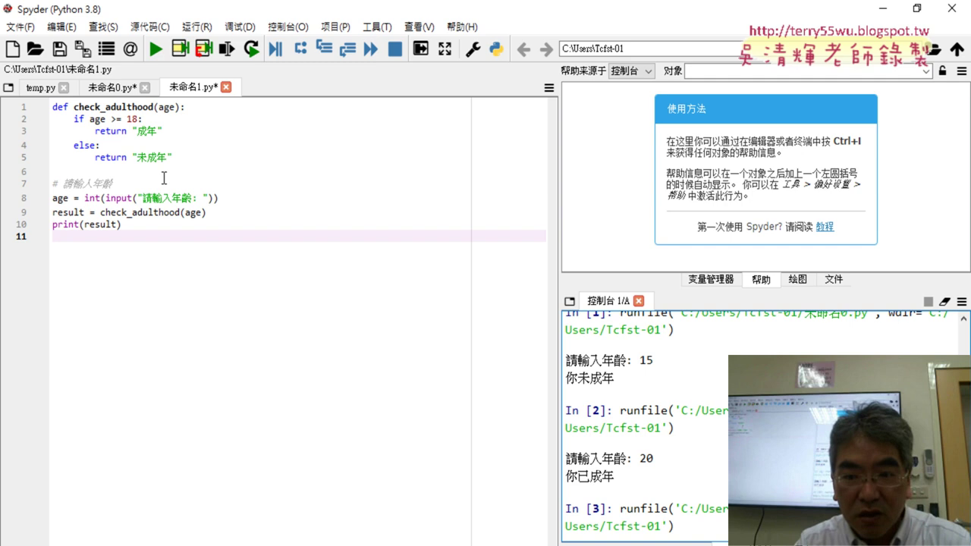
pyautogui.click(177, 265)
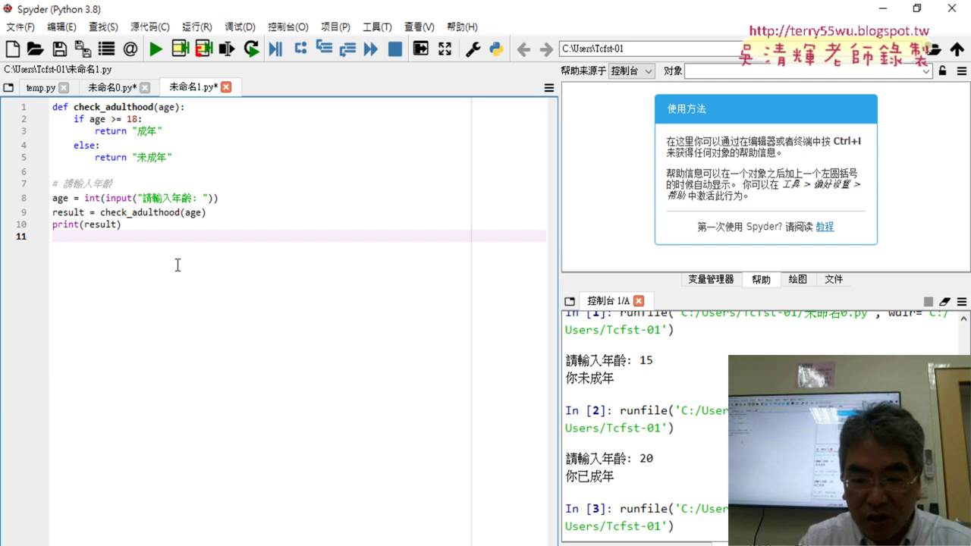
pyautogui.hotkey('ctrl', '+')
pyautogui.hotkey('ctrl', '+')
pyautogui.hotkey('ctrl', '+')
pyautogui.hotkey('ctrl', '+')
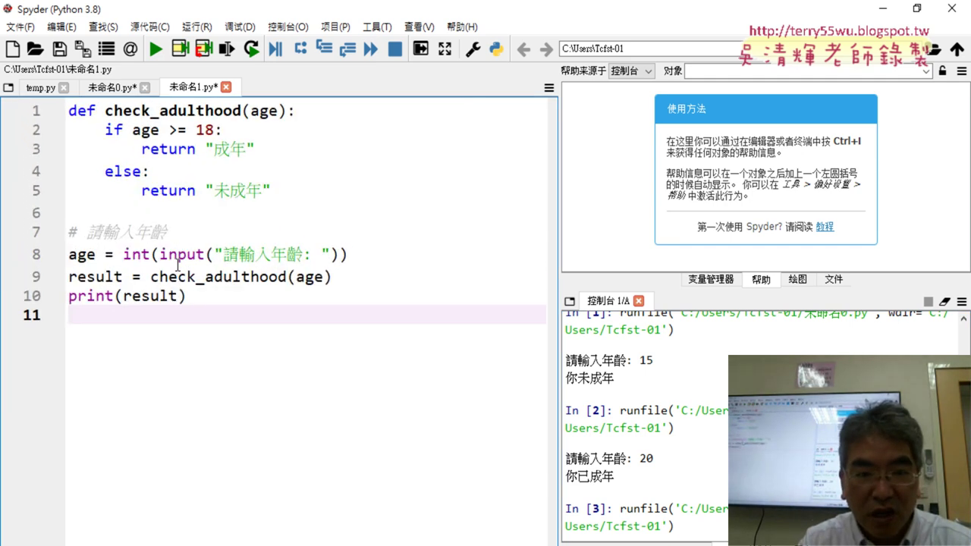
pyautogui.hotkey('ctrl', '+')
pyautogui.hotkey('ctrl', '+')
pyautogui.hotkey('ctrl', '+')
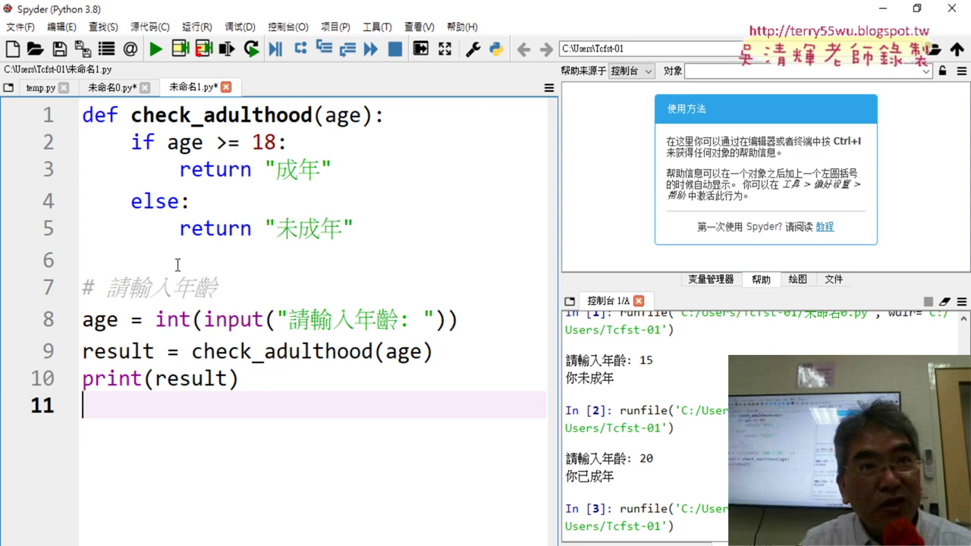
pyautogui.hotkey('ctrl', '-')
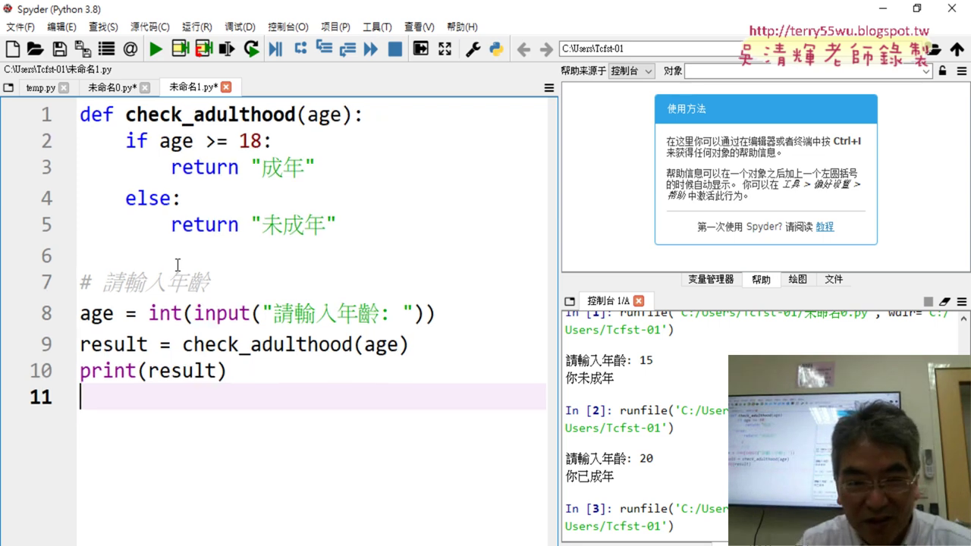
pyautogui.hotkey('ctrl', '-')
pyautogui.hotkey('ctrl', '+')
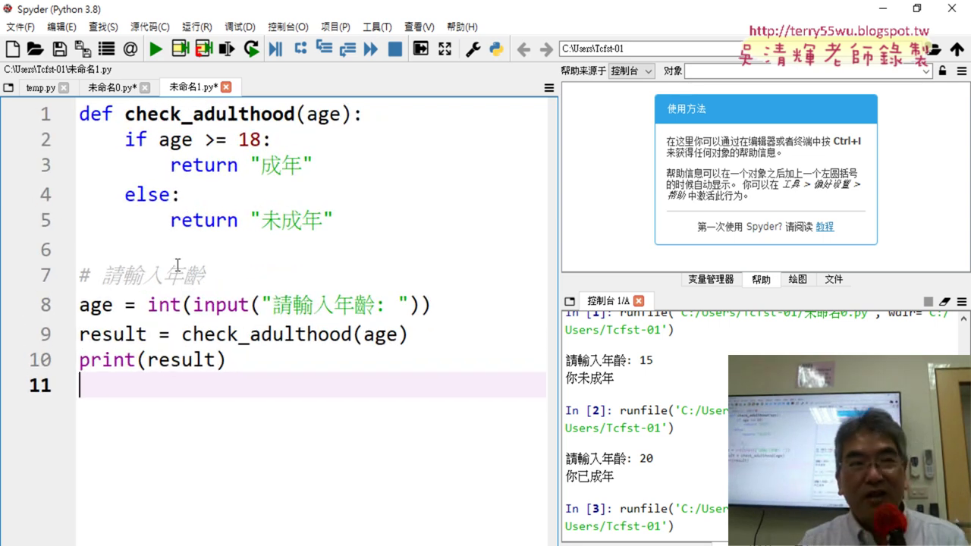